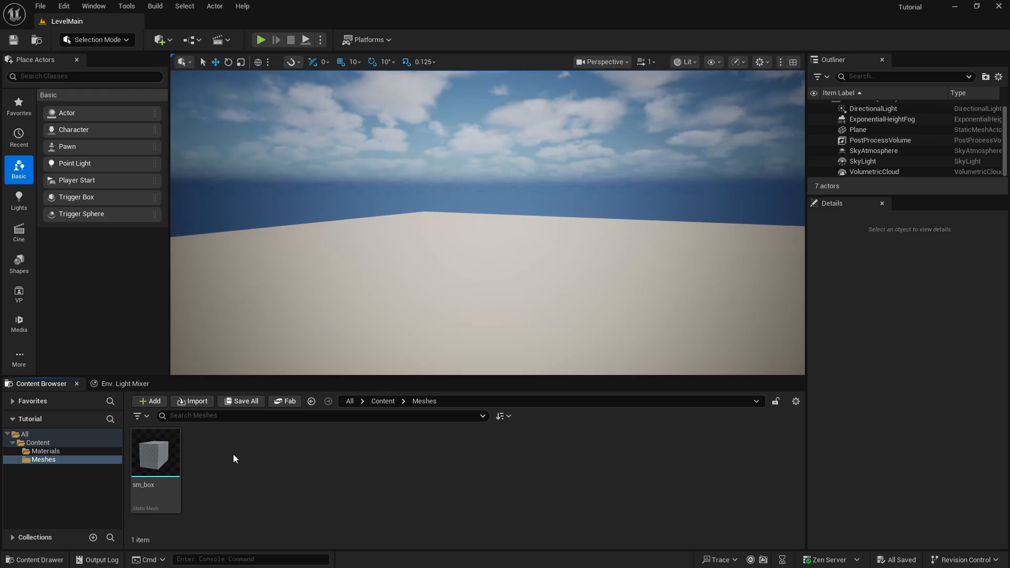
Import sm_ring.fbx into the Meshes folder with the default import settings
right_click(234, 456)
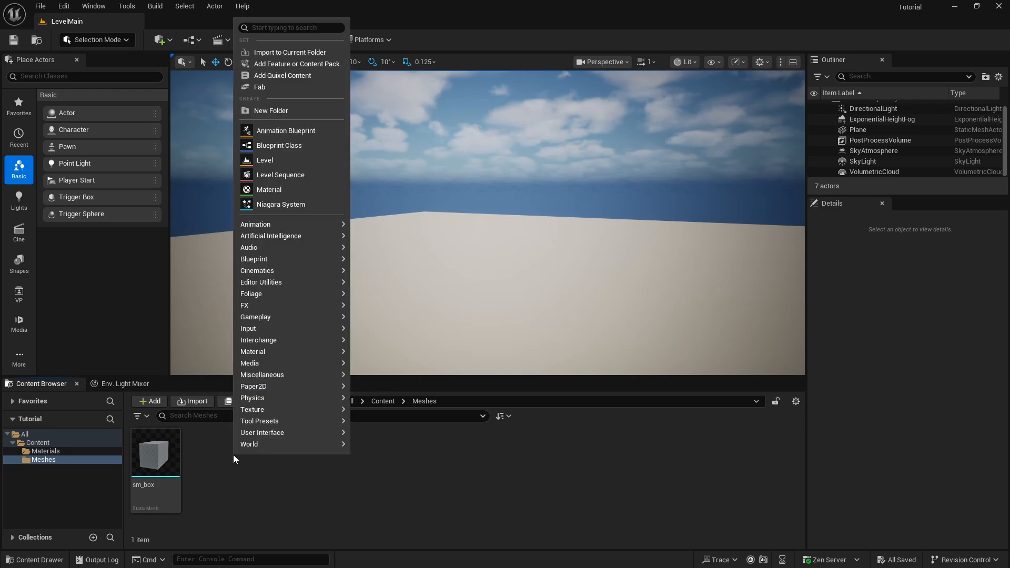
left_click(288, 54)
double_click(137, 101)
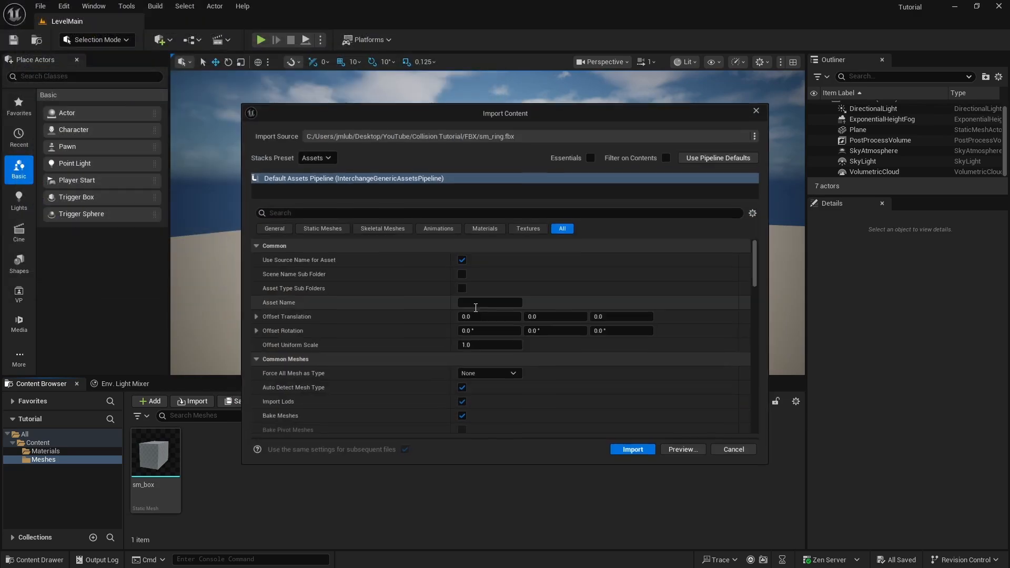
scroll(553, 323, "down", 10)
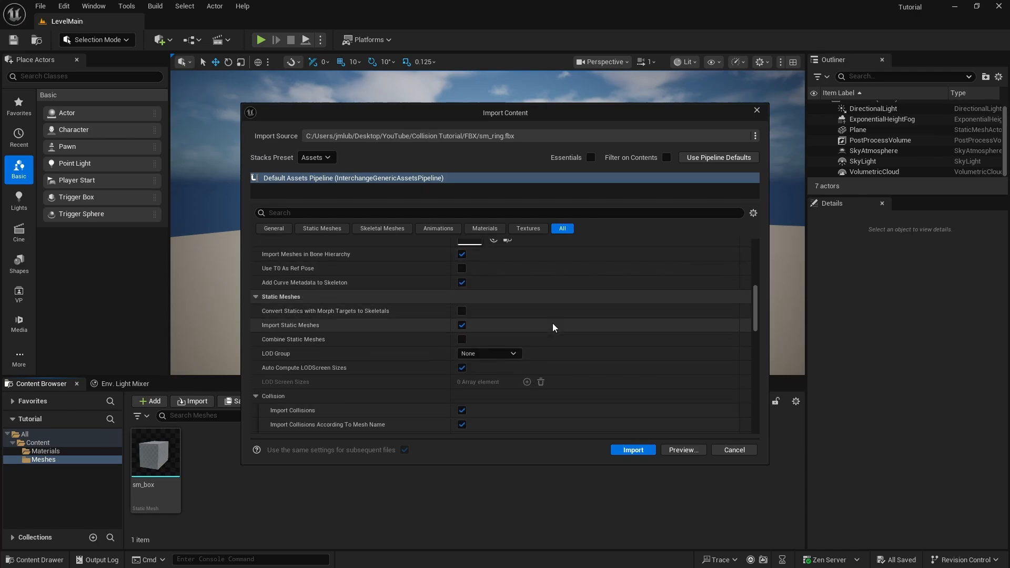
scroll(552, 323, "down", 3)
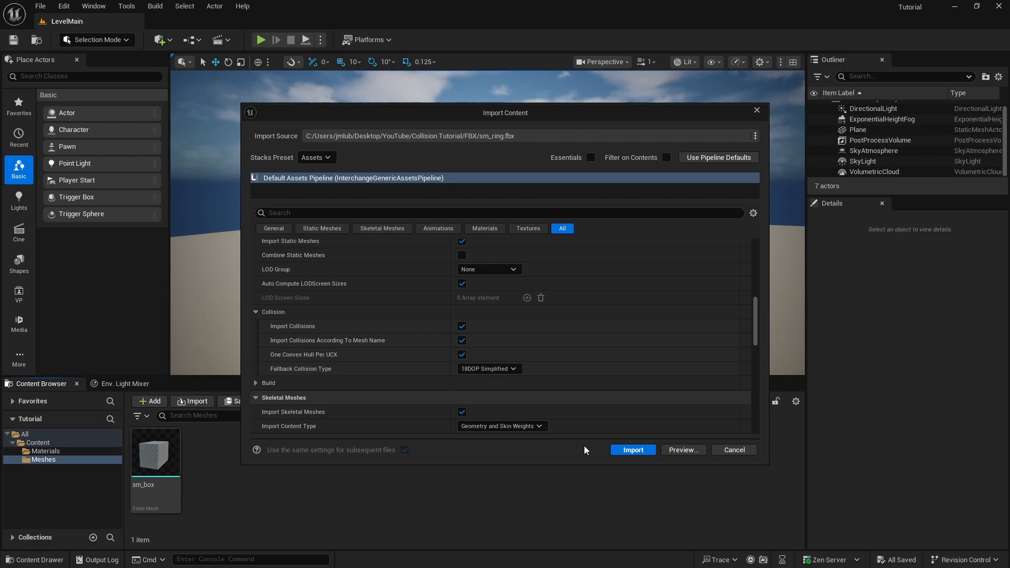
left_click(634, 450)
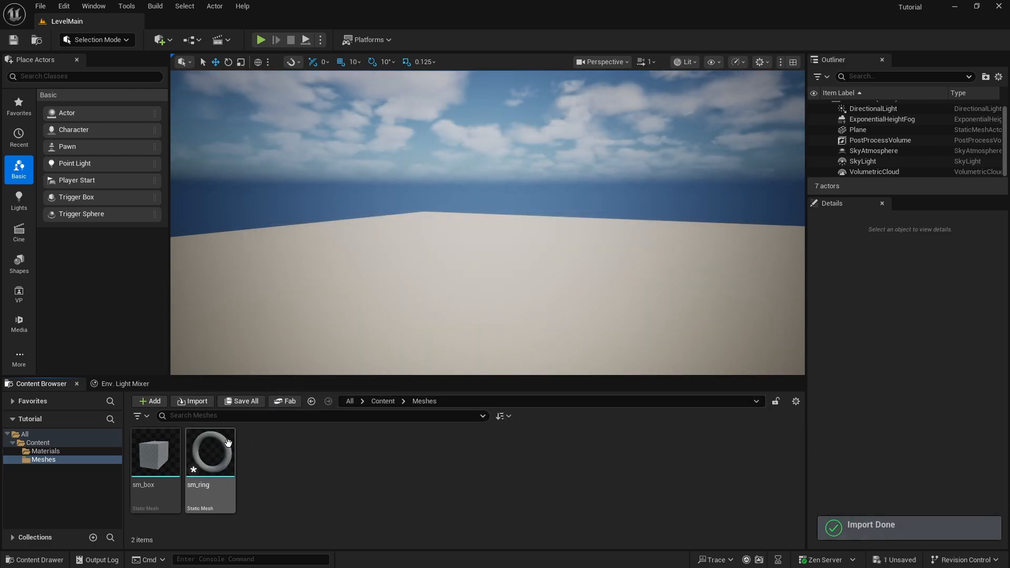
Place the sm_ring mesh in the level and duplicate it into a row of four rings, leaving nothing selected
left_click_drag(228, 443, 411, 247)
right_click_drag(411, 248, 462, 266)
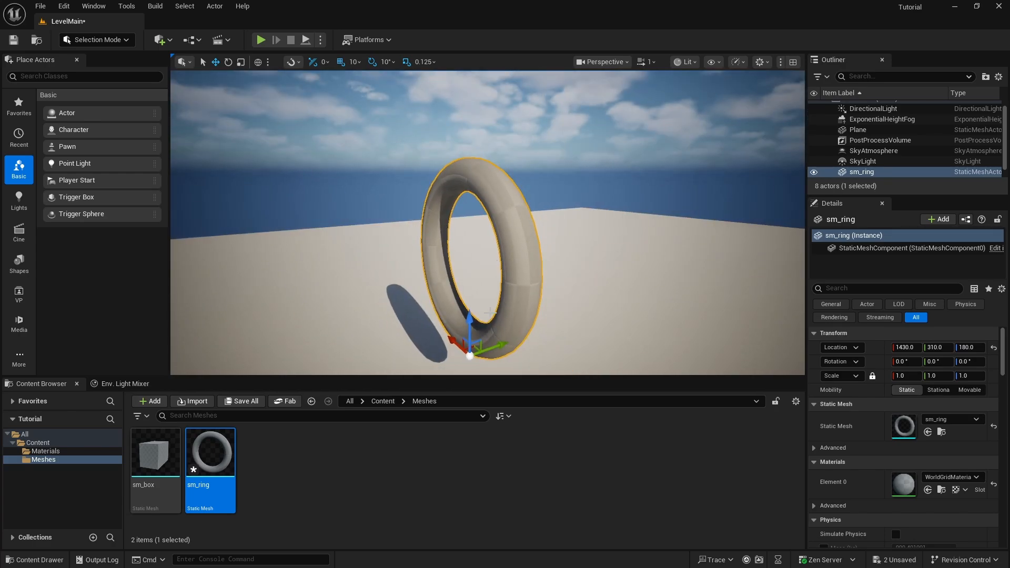
left_click_drag(497, 344, 699, 288, "alt")
right_click_drag(701, 259, 635, 217)
key("Escape")
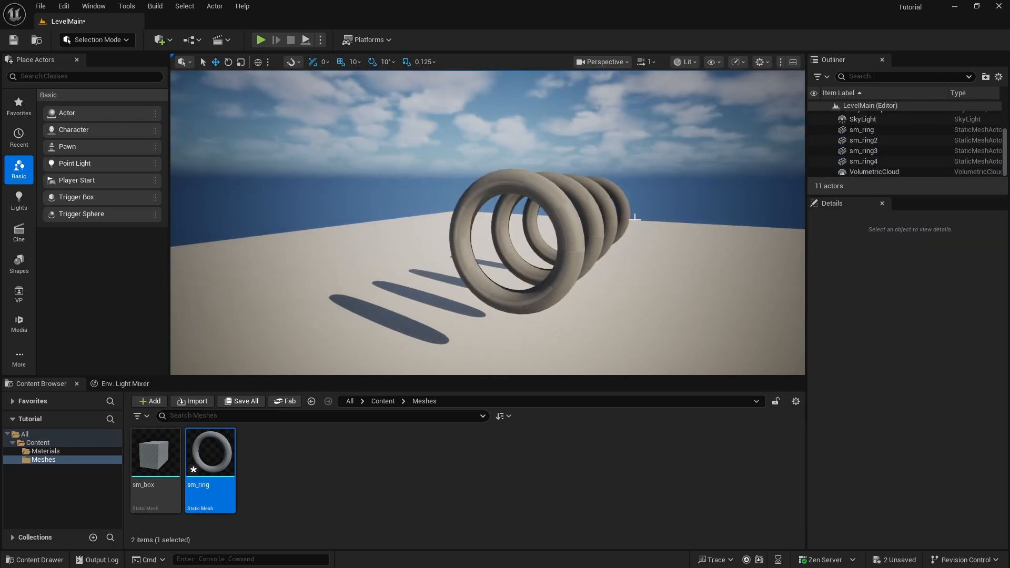
Play-test the level by trying to fly through the row of rings, and end the play session
key("alt+p")
key("w")
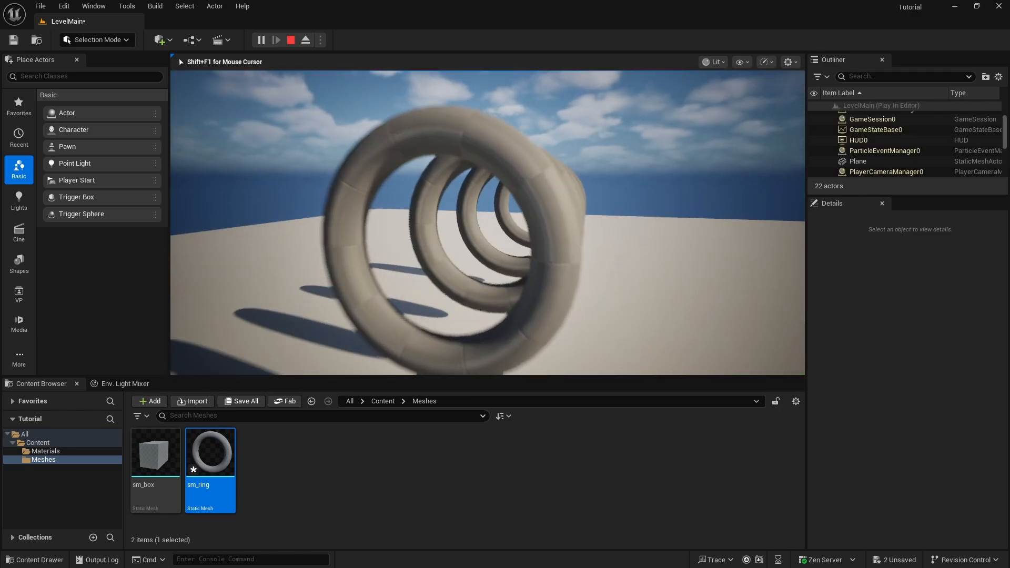
key("w")
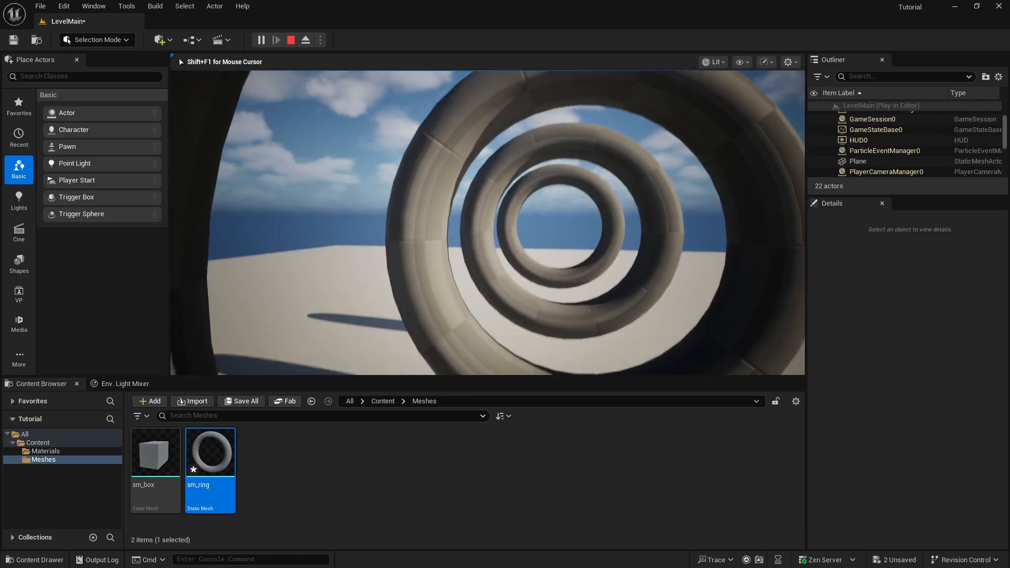
key("s")
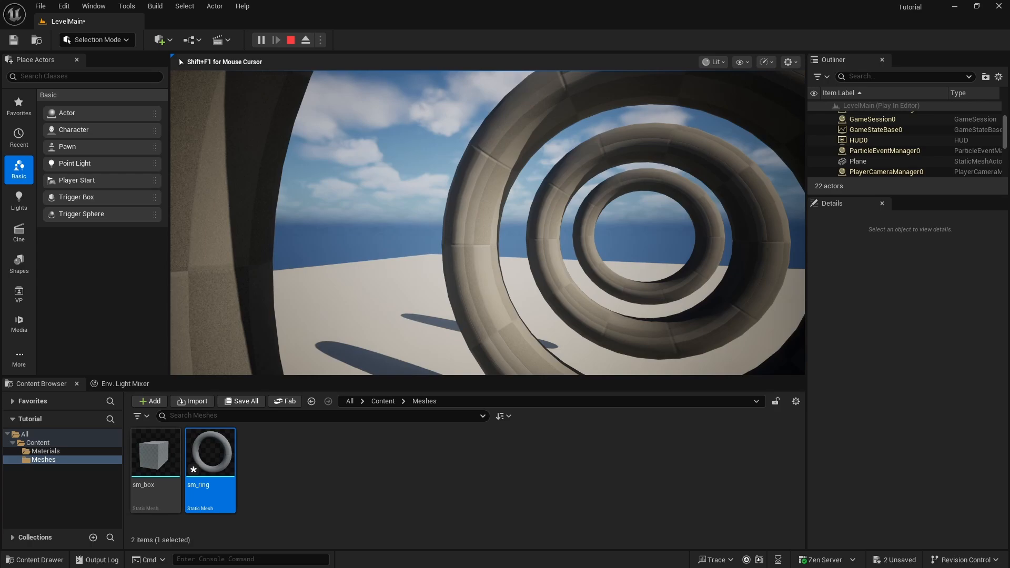
key("s")
key("w")
key("s")
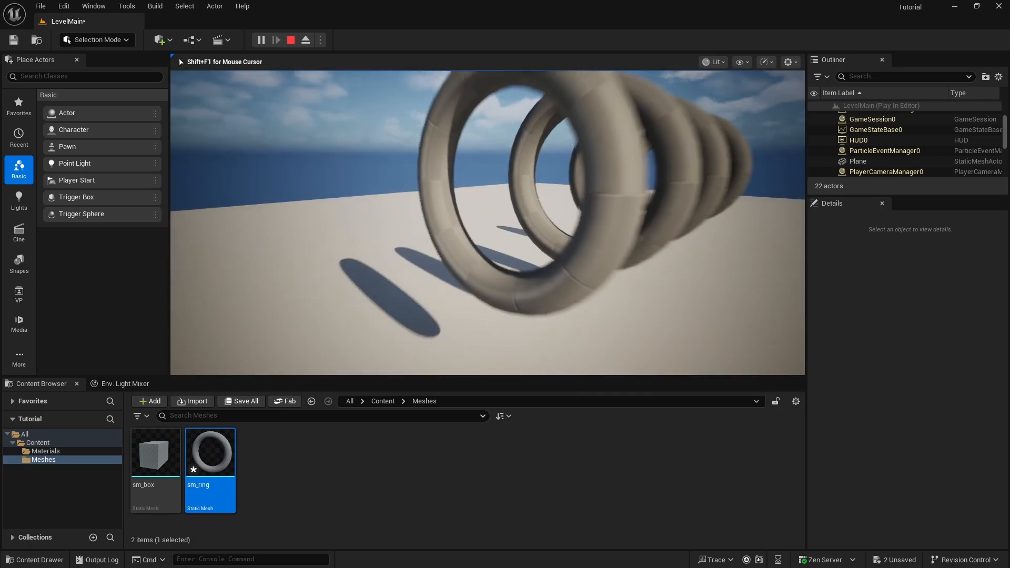
key("Escape")
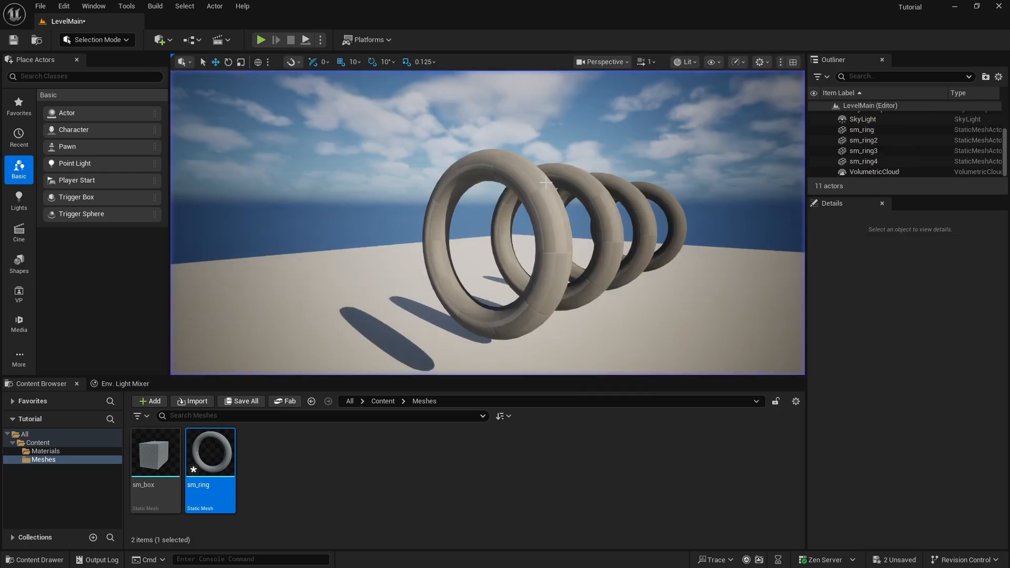
Inspect the rings in the Player Collision view mode and return the viewport to Lit
left_click(695, 63)
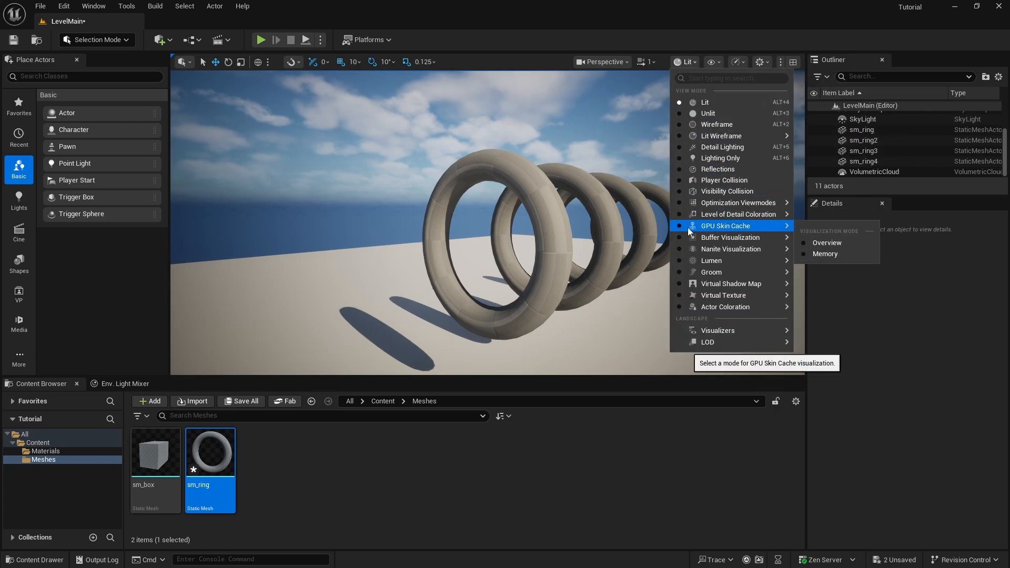
left_click(717, 180)
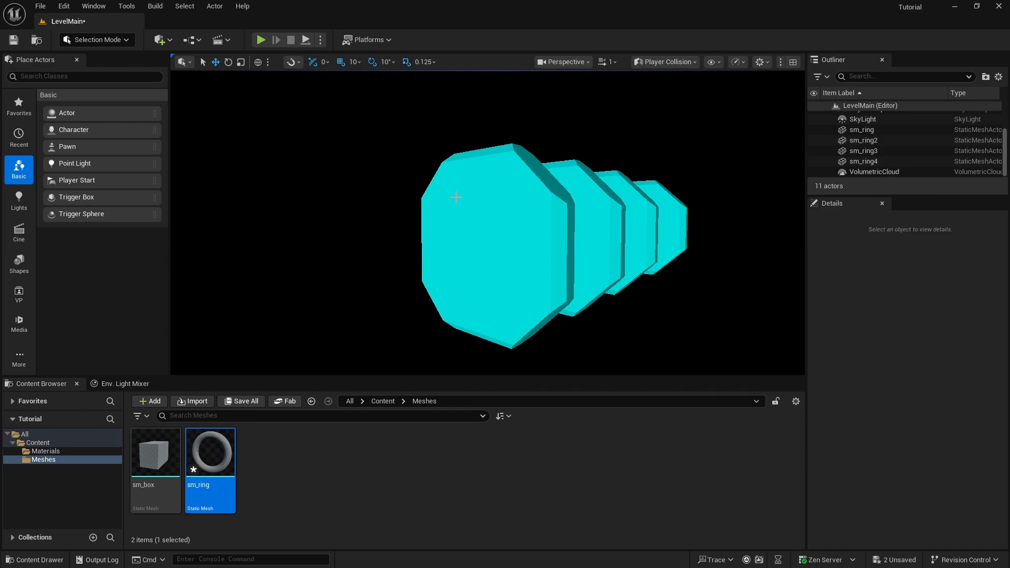
left_click(693, 61)
left_click(684, 112)
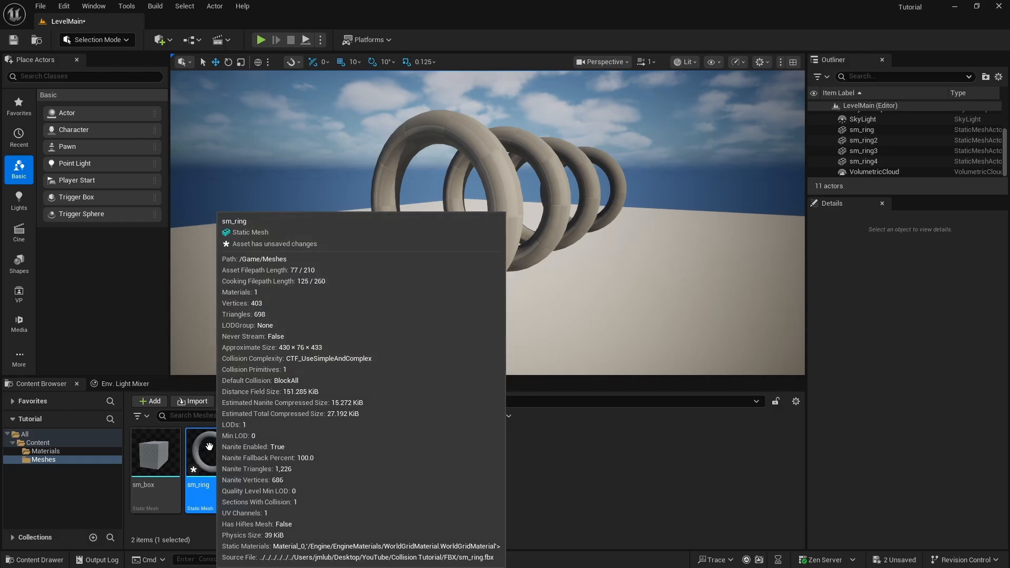
Open the sm_ring mesh for editing and display its simple collision
double_click(210, 447)
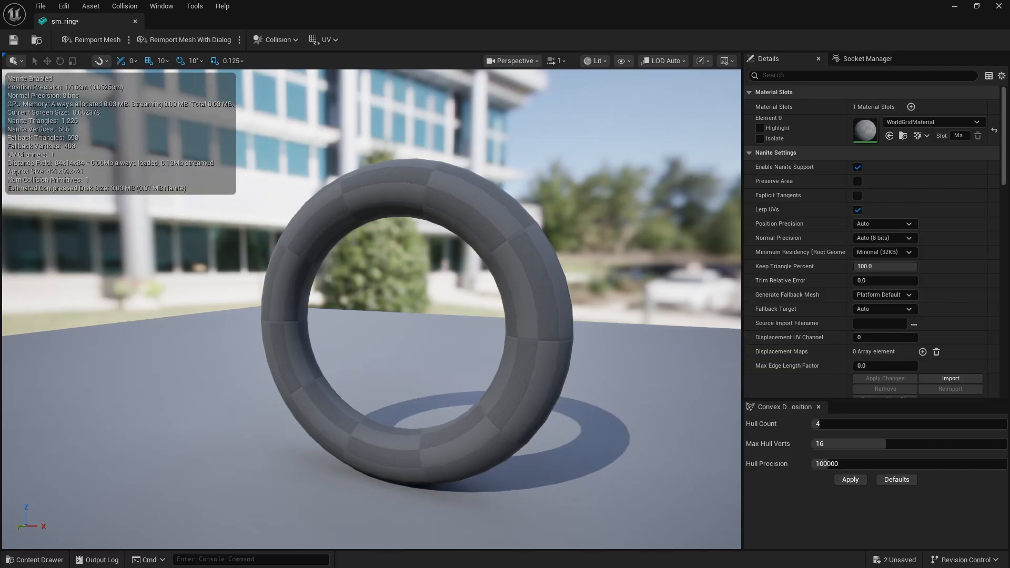
left_click(628, 61)
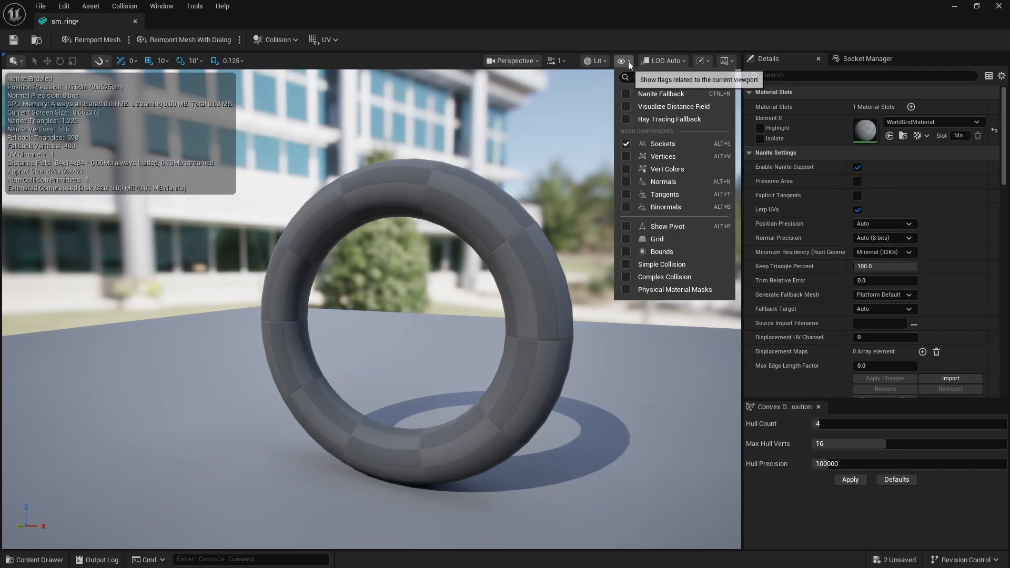
left_click(672, 263)
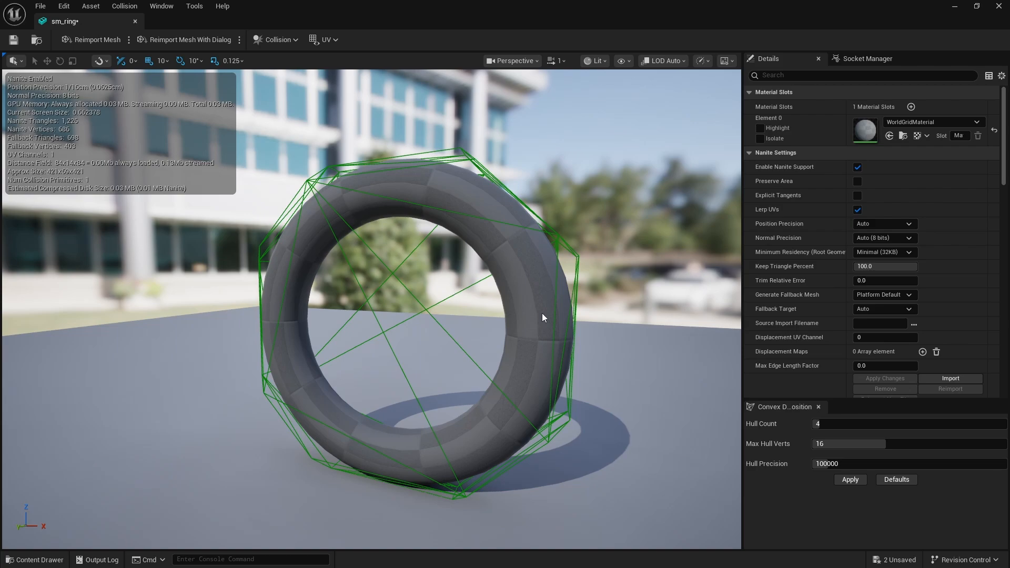
Set the ring mesh's Collision Complexity to Use Complex Collision As Simple, save the asset and close its editor
scroll(895, 263, "down", 5)
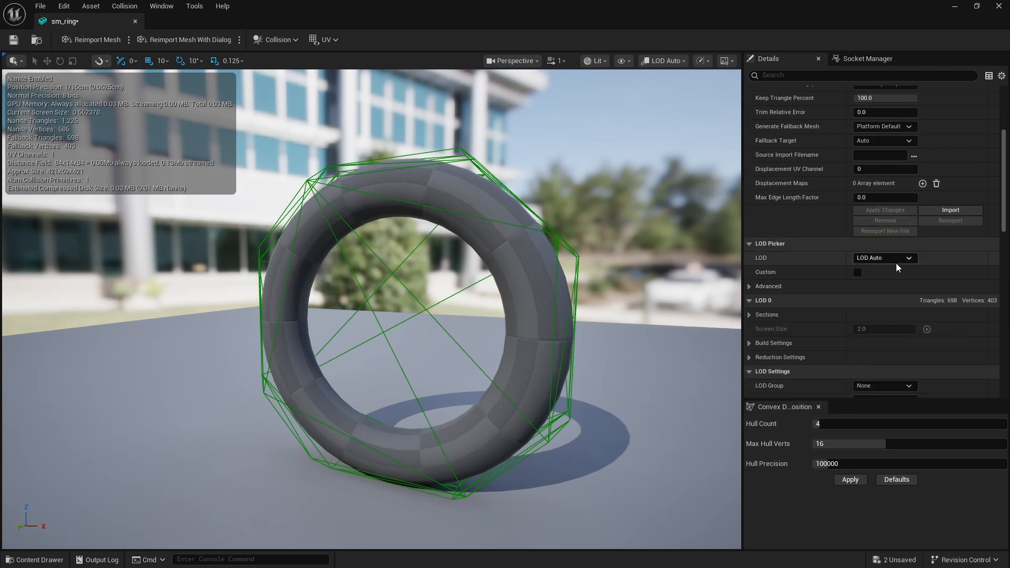
scroll(896, 263, "down", 6)
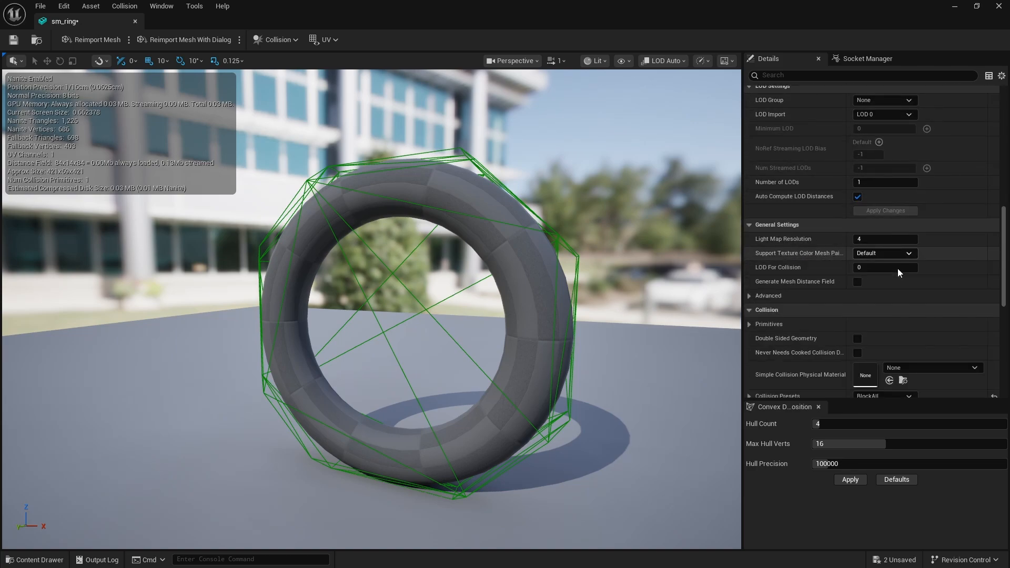
scroll(899, 271, "down", 4)
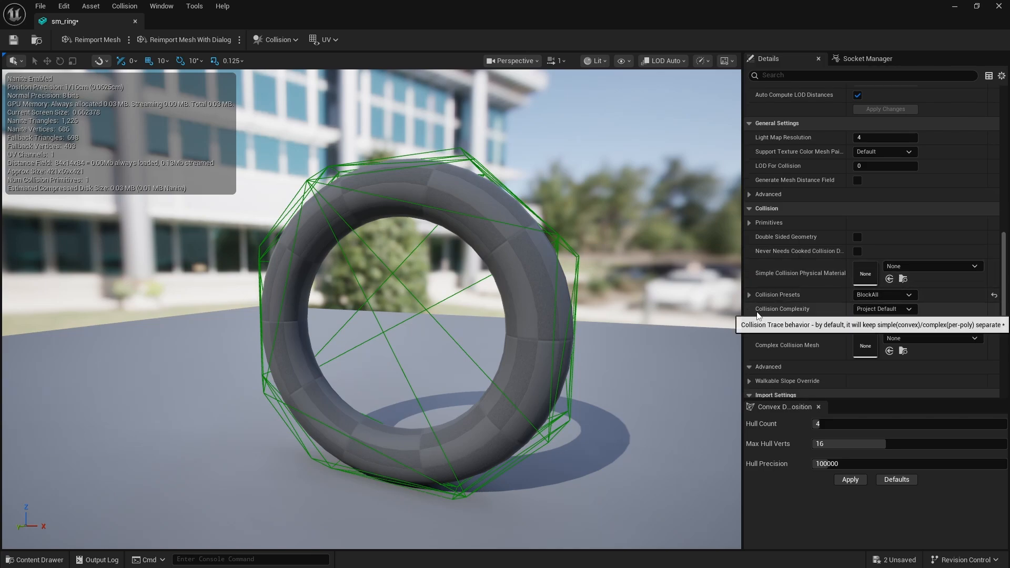
left_click(910, 310)
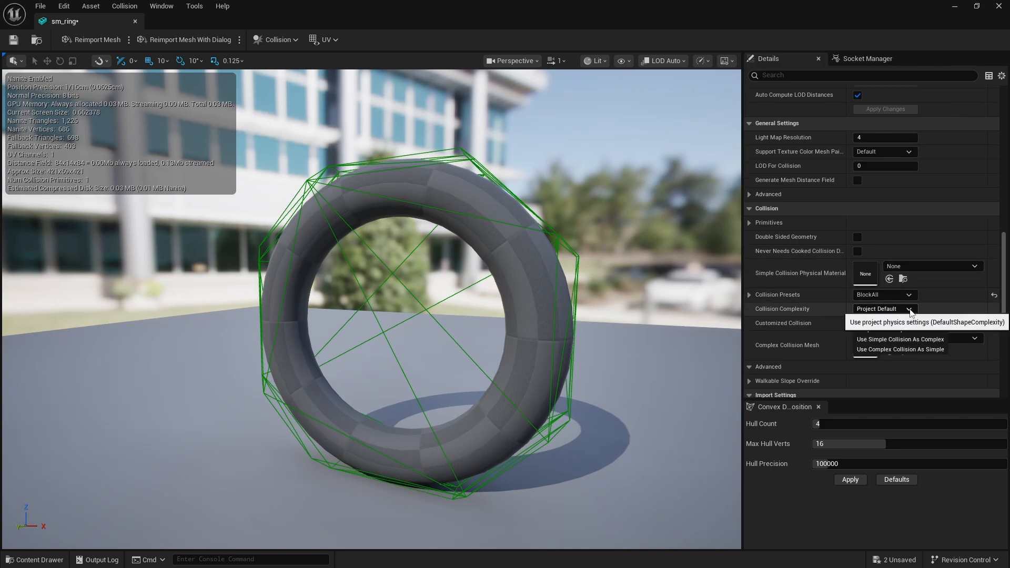
left_click(904, 350)
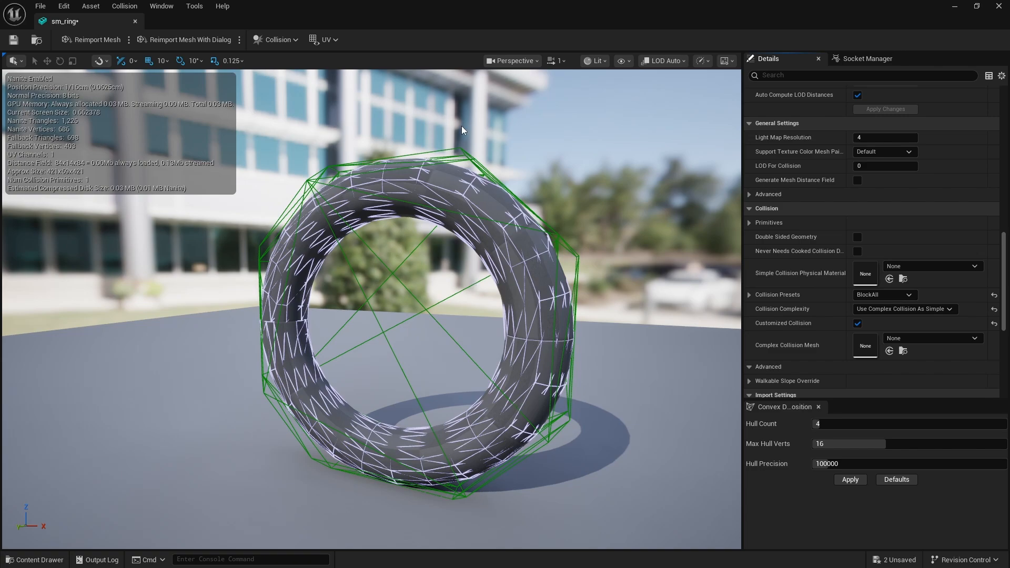
left_click(13, 40)
left_click(135, 21)
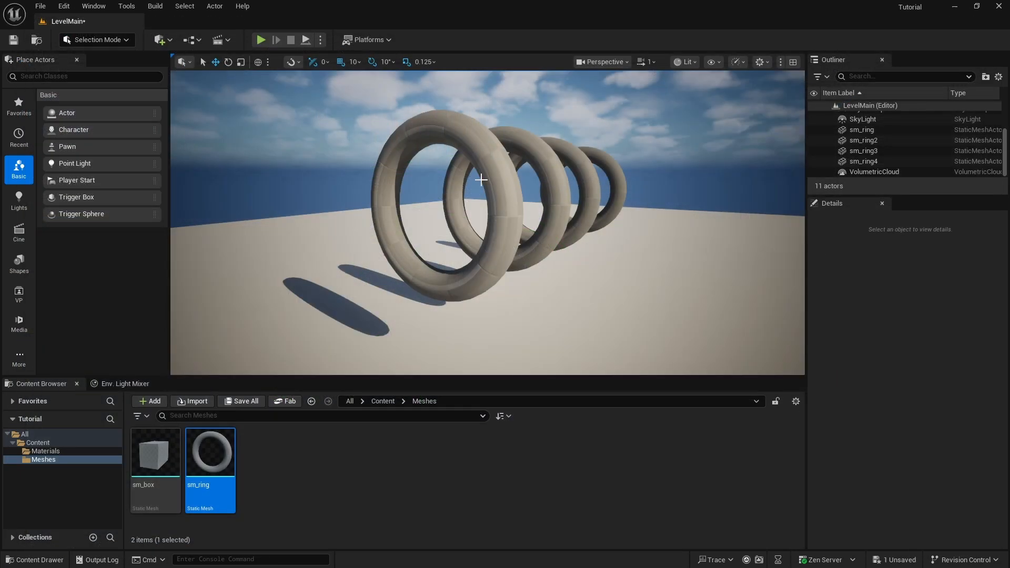
Play-test the level again by flying through and around the rings to check the changed collision
mouse_move(377, 195)
right_mouse_down()
mouse_move(368, 193)
mouse_move(377, 194)
right_mouse_up()
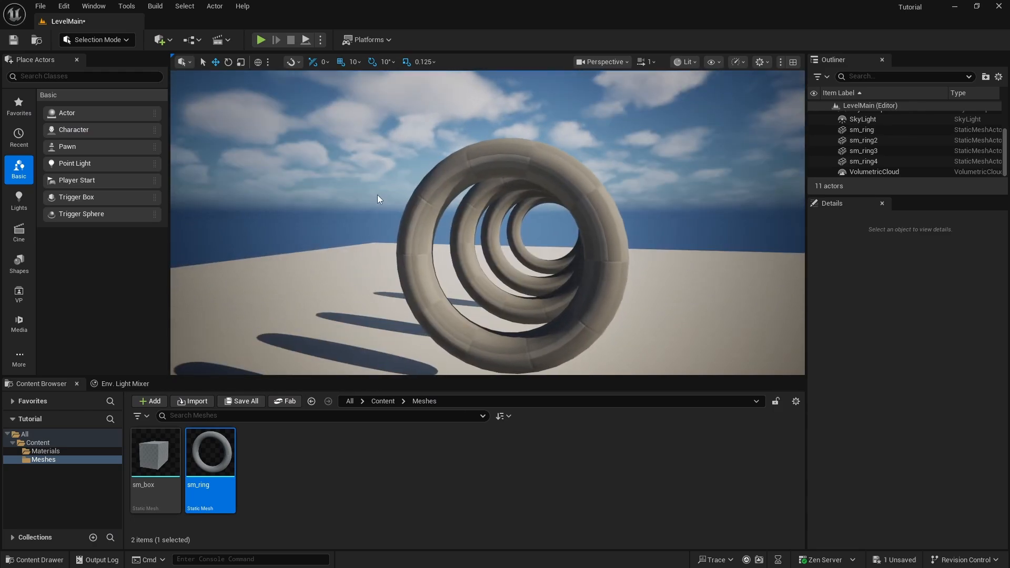
key("alt+p")
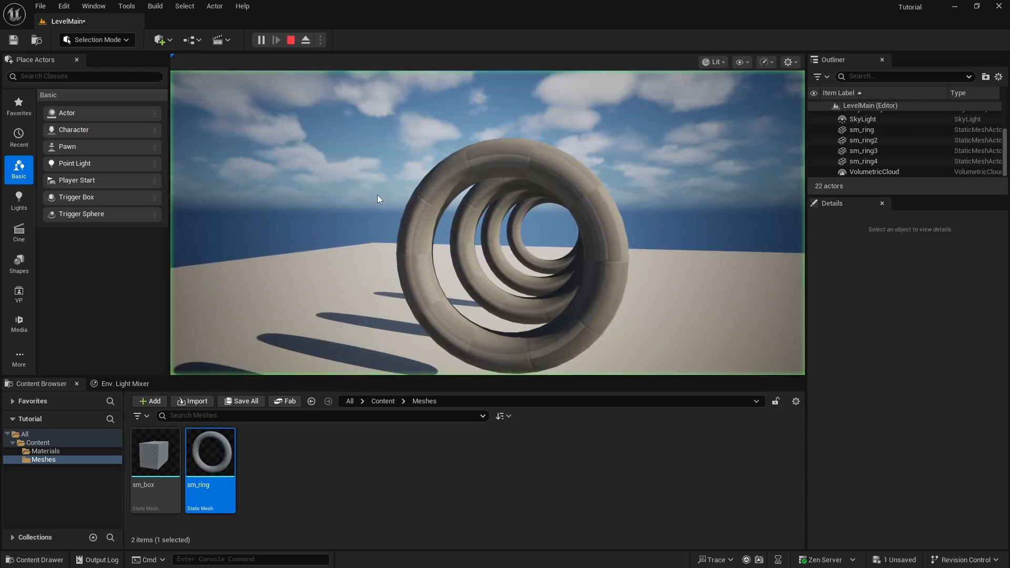
key("w")
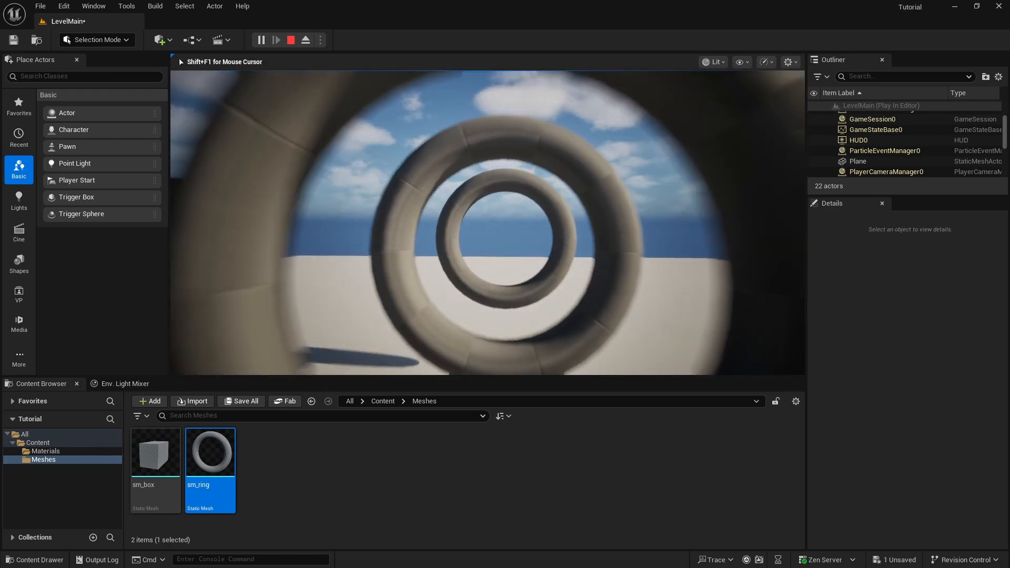
key("w")
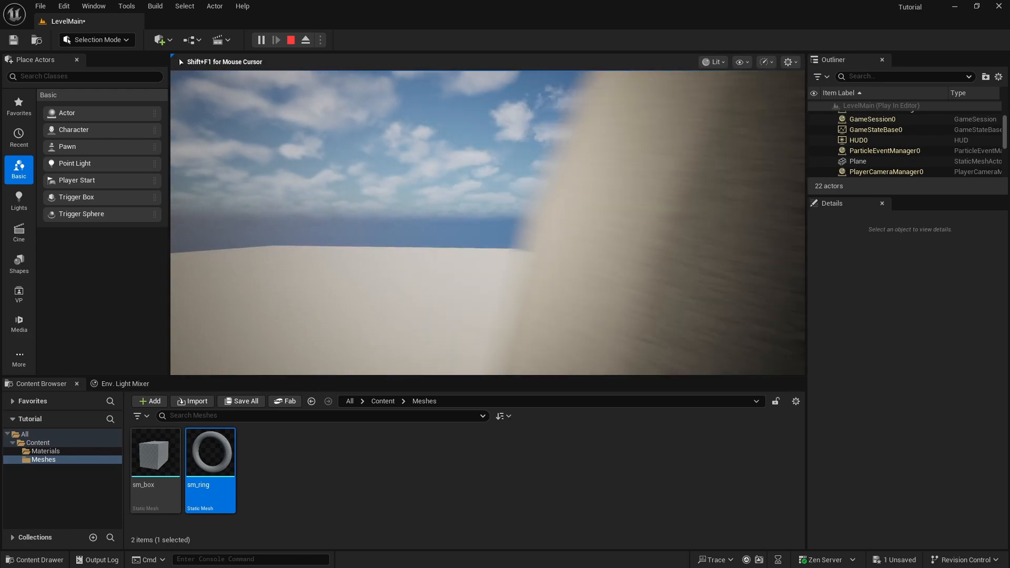
key("w")
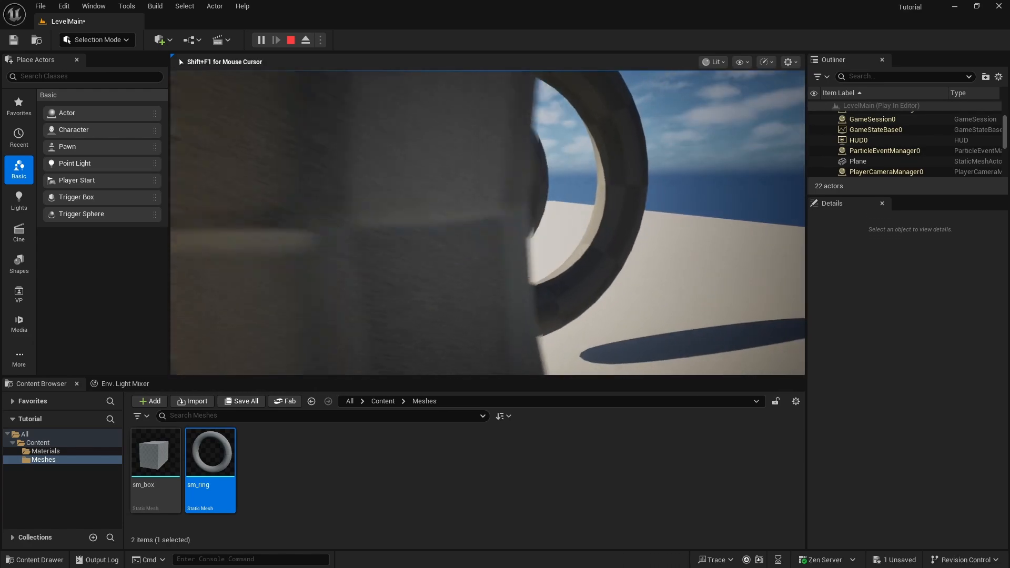
key("s")
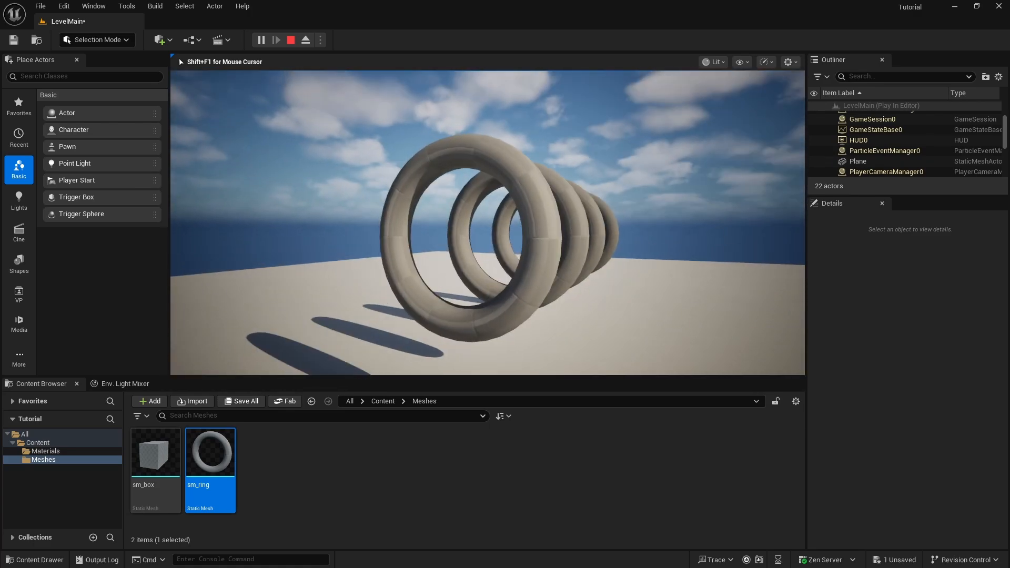
key("a")
key("Escape")
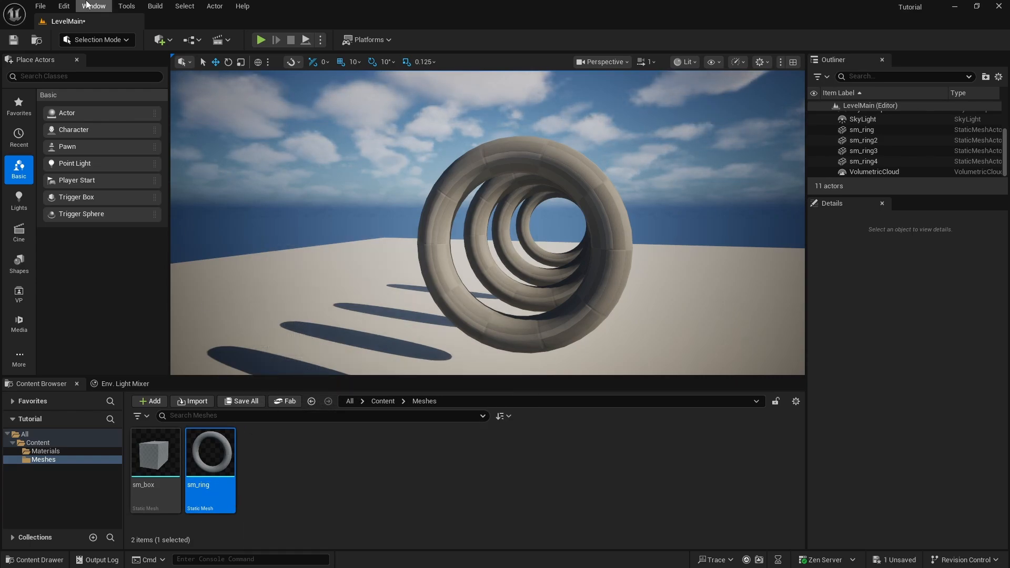
Save the level and reopen the sm_ring mesh with its simple collision displayed
left_click(14, 42)
double_click(217, 452)
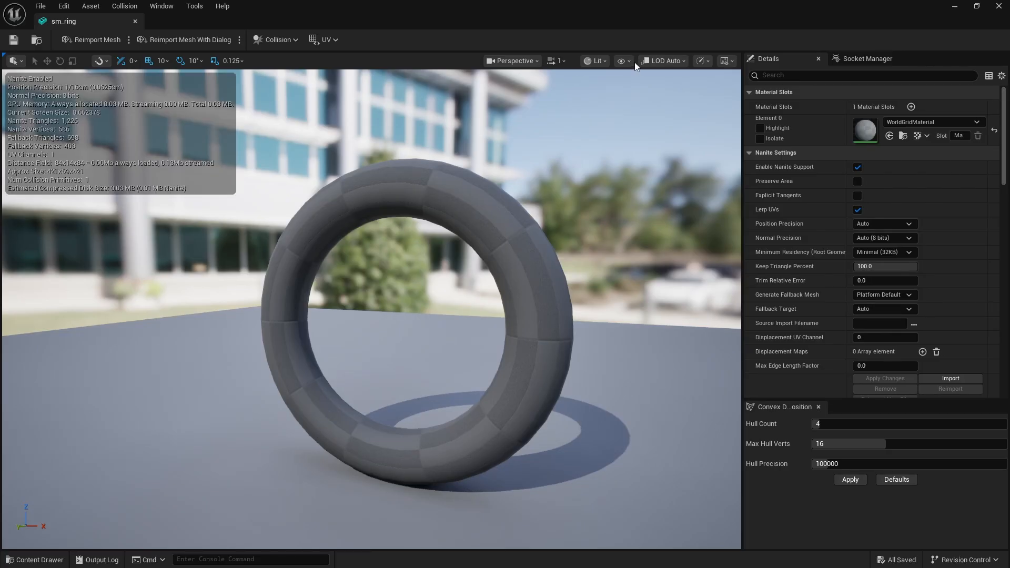
left_click(628, 62)
left_click(669, 261)
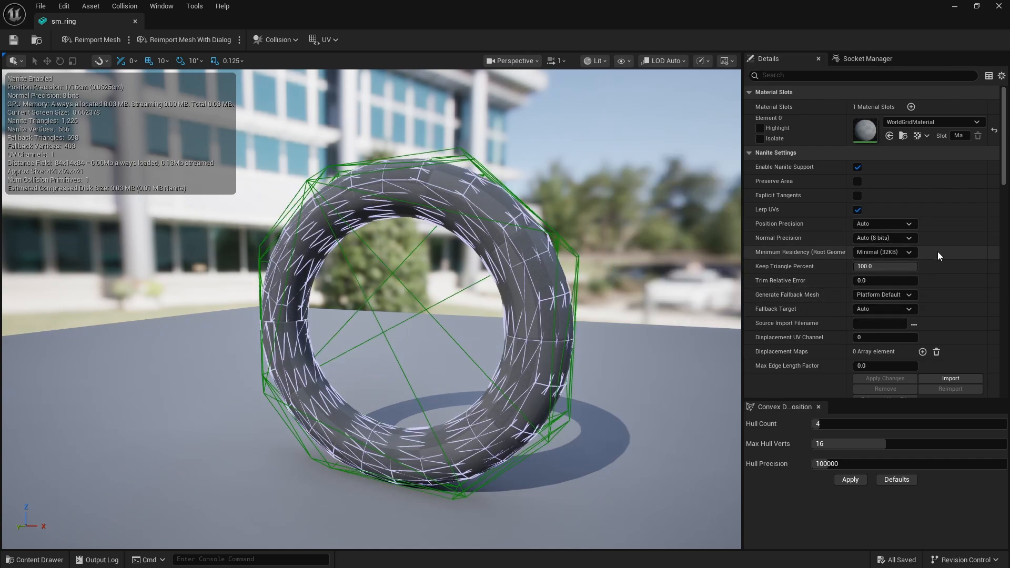
Set the ring mesh's Collision Complexity to Project Default
scroll(878, 241, "down", 10)
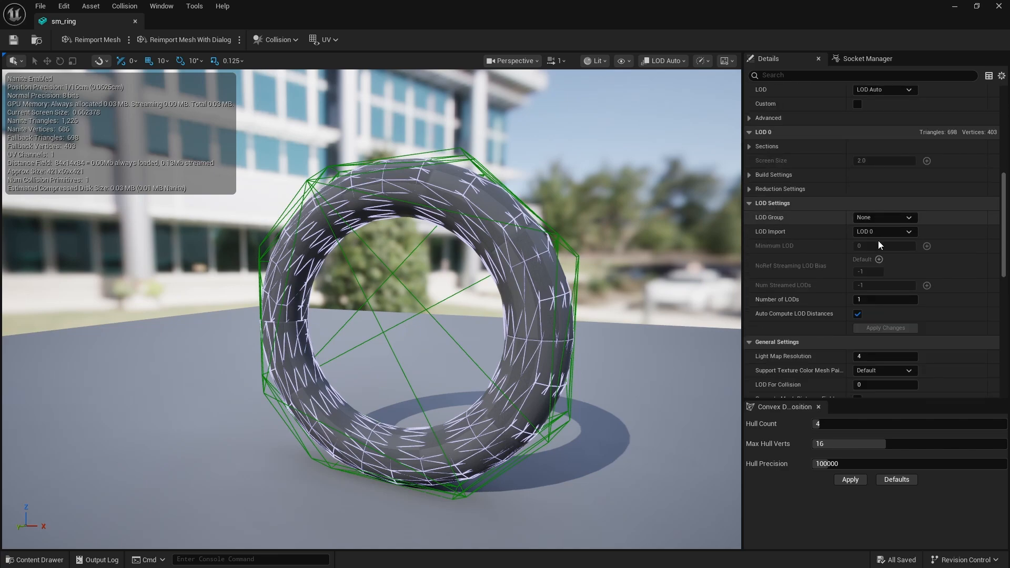
scroll(879, 241, "down", 10)
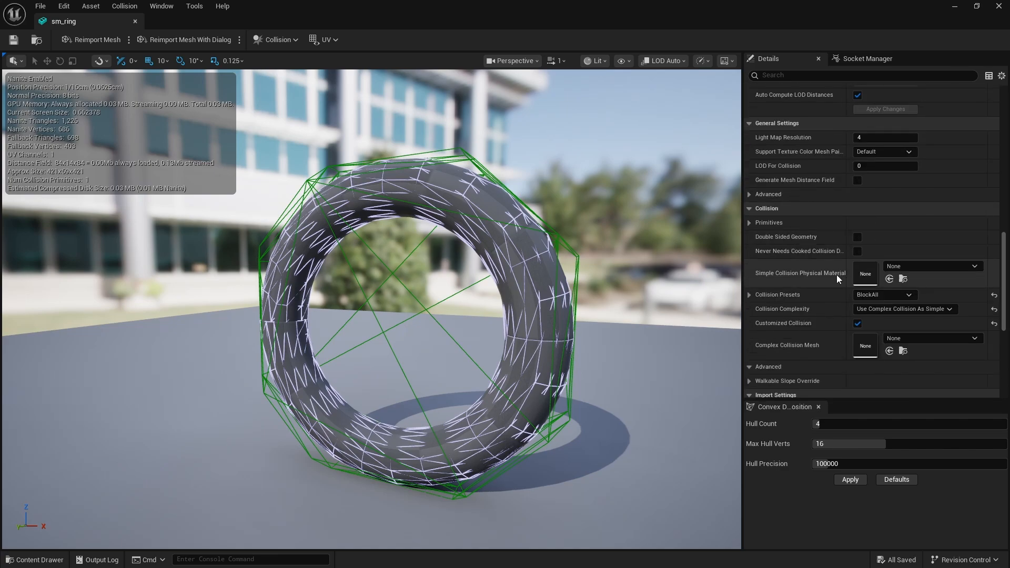
left_click(950, 310)
left_click(875, 320)
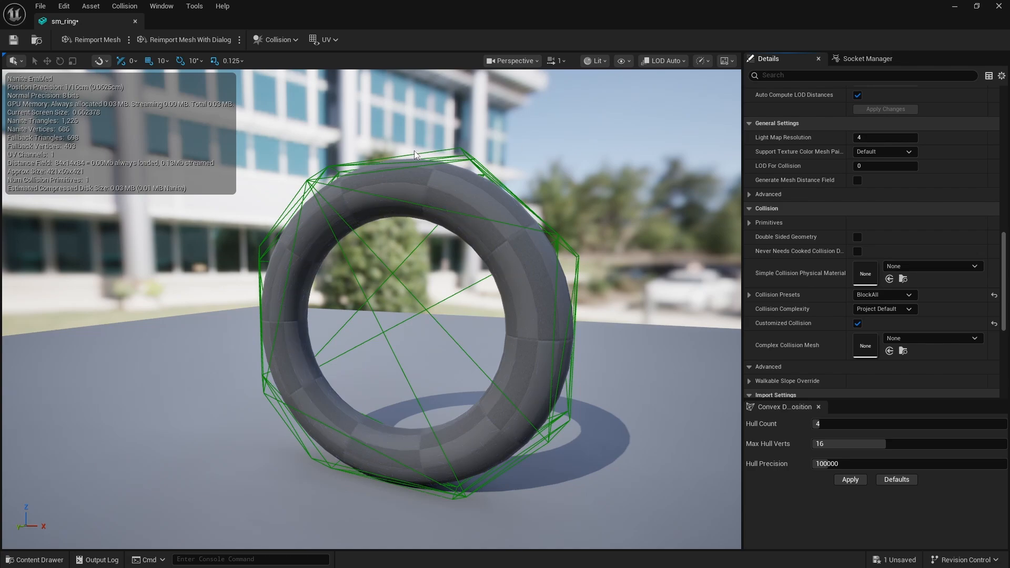
Remove the existing simple collision from the ring mesh
left_click(131, 7)
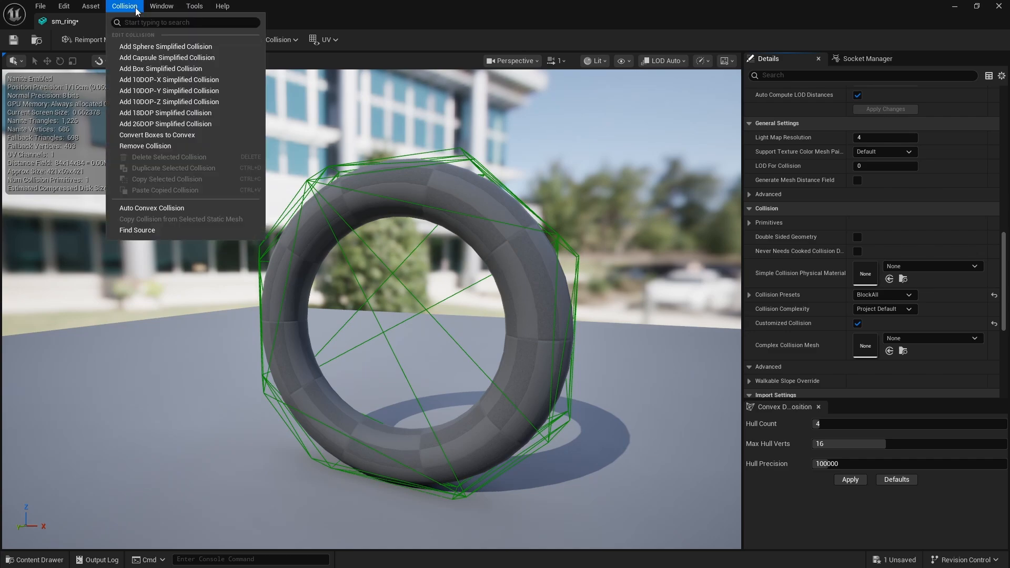
left_click(158, 209)
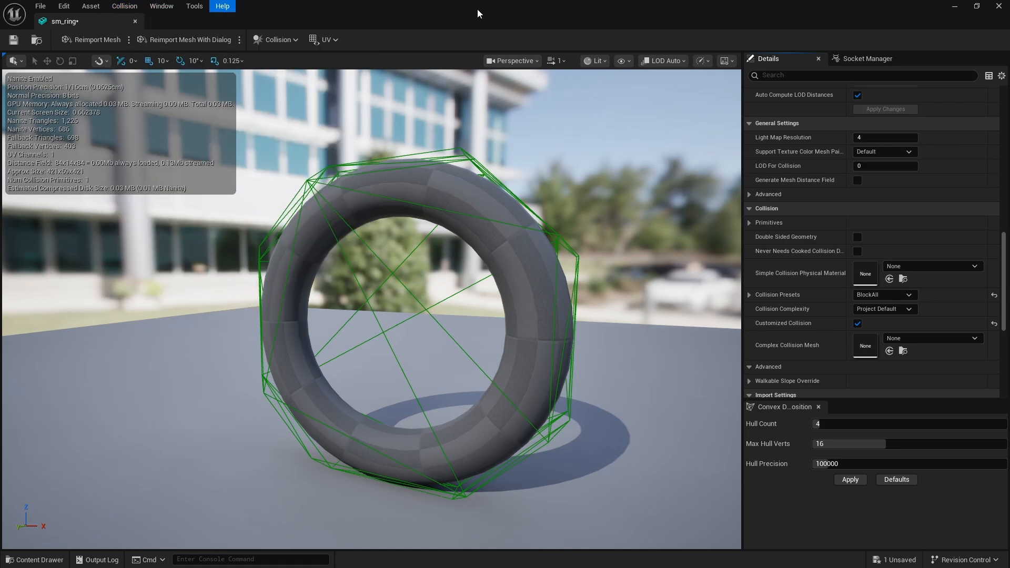
left_click(288, 41)
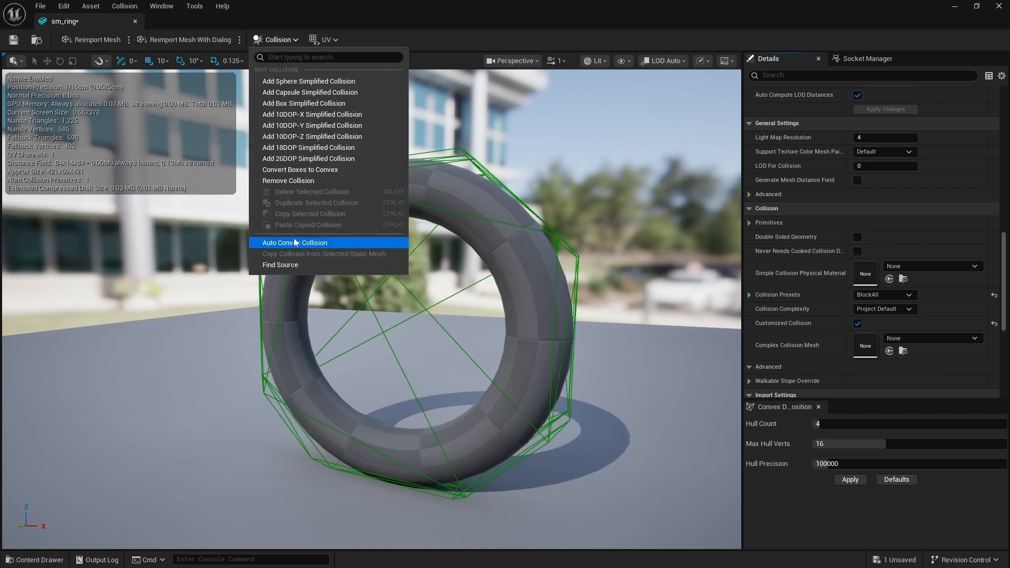
left_click(309, 181)
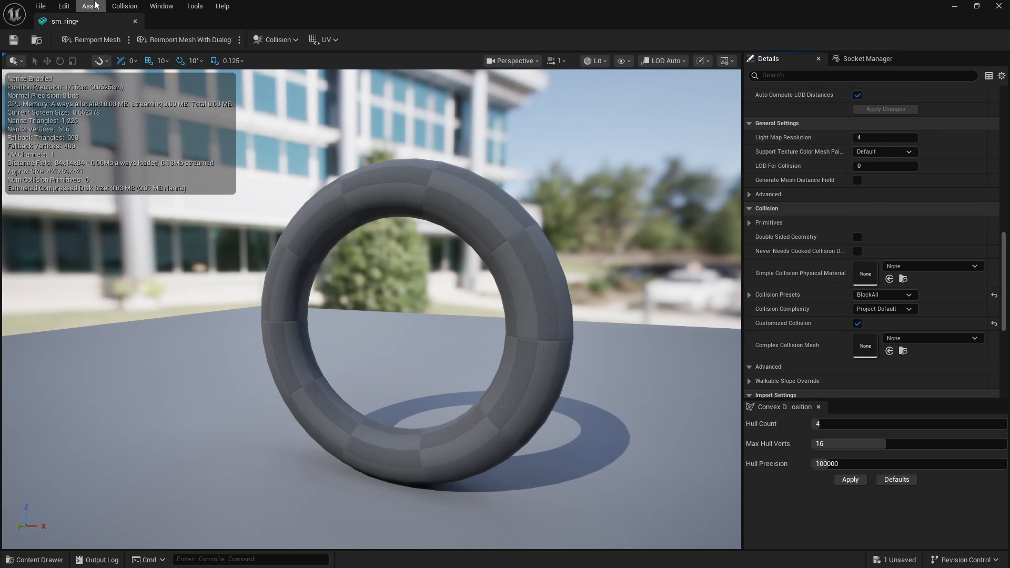
Add a box simplified collision and scale it along X to about a quarter of the ring's width
left_click(292, 41)
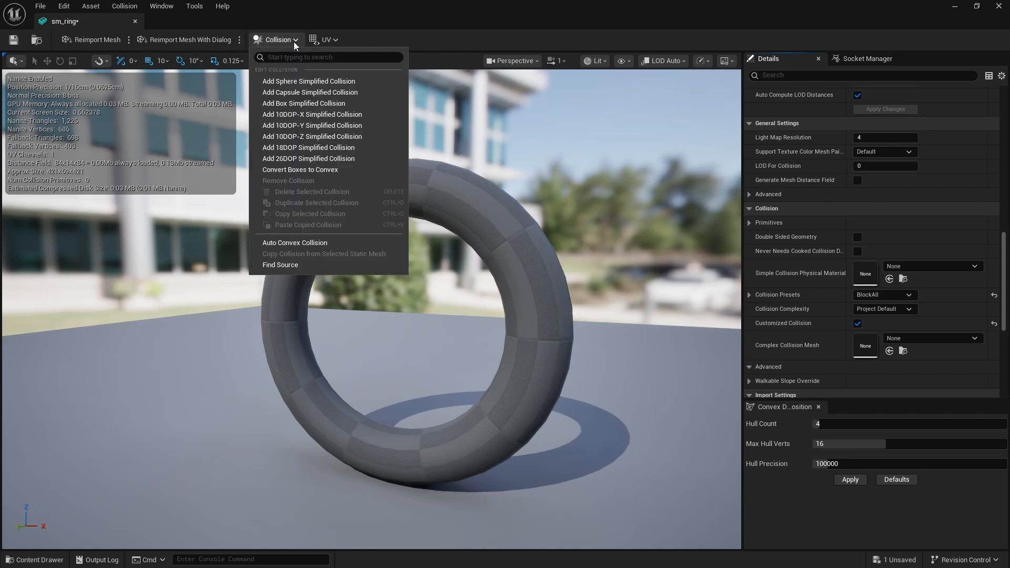
left_click(321, 103)
right_click_drag(478, 254, 582, 178)
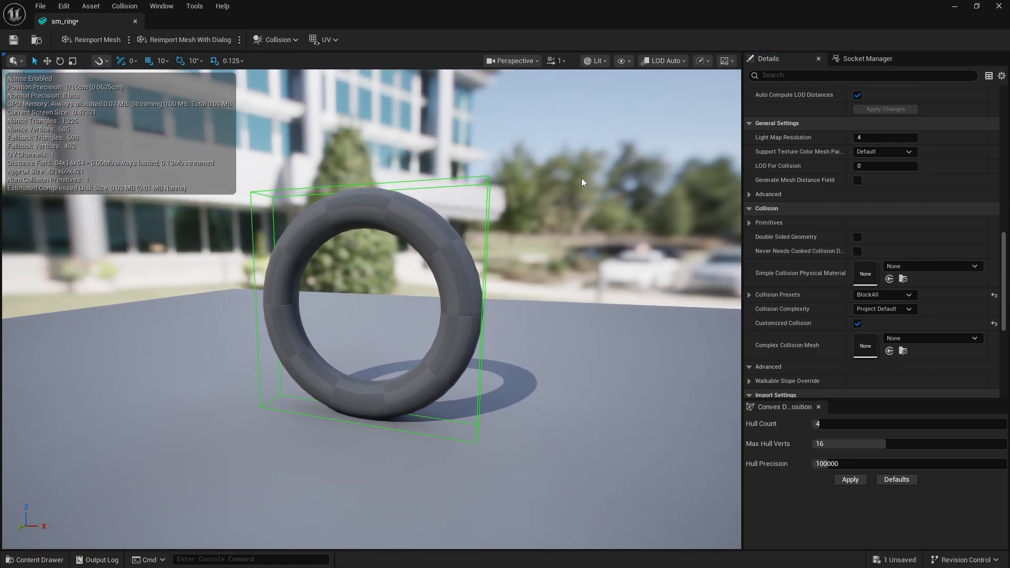
left_click(486, 216)
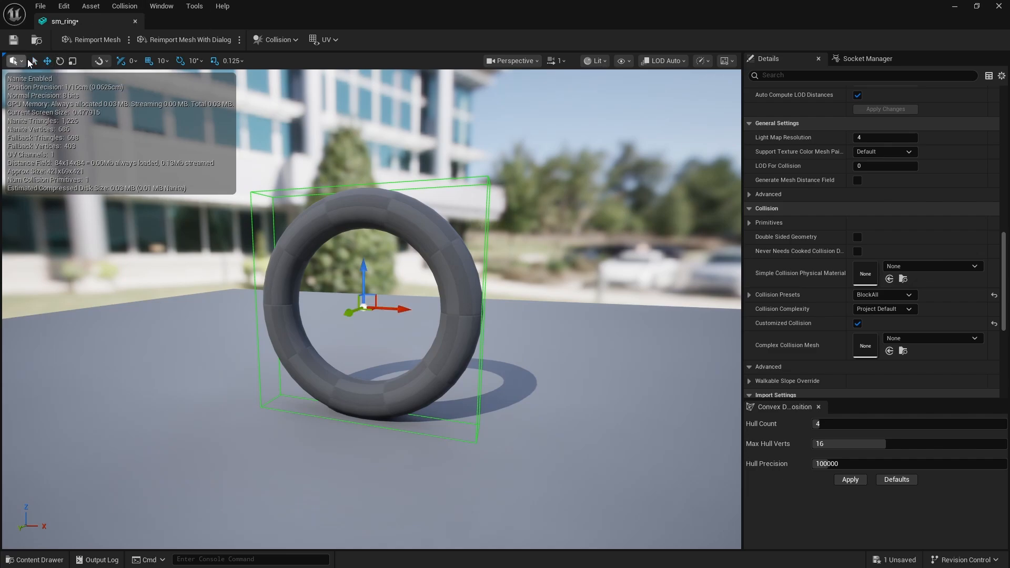
left_click(73, 61)
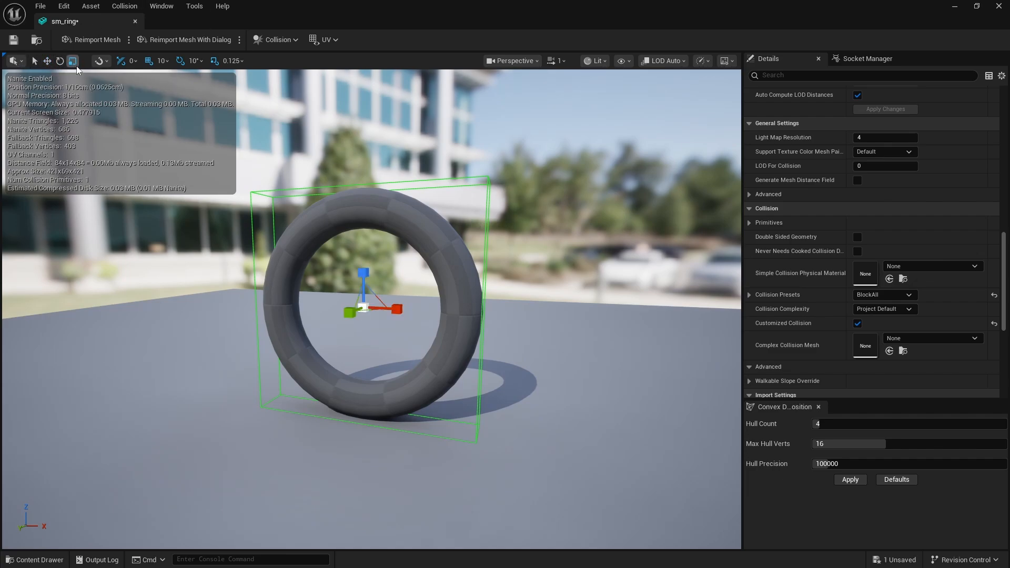
left_click_drag(394, 306, 380, 191)
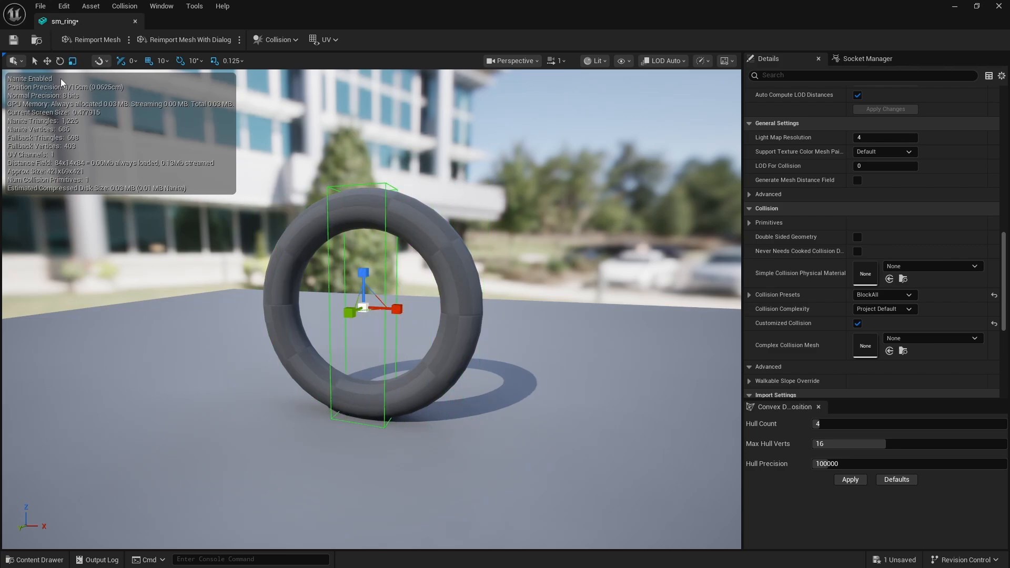
Move the narrow collision box along X onto the ring's left side
left_click(47, 59)
left_click_drag(395, 310, 313, 297)
key("a")
right_click_drag(540, 330, 566, 331)
key("w")
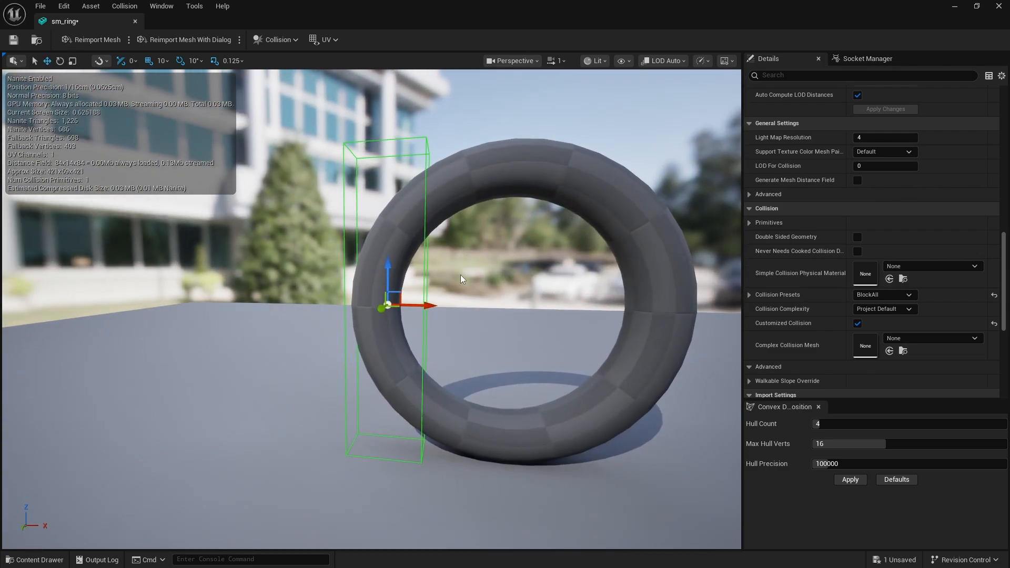
Duplicate the narrow collision box along X onto the ring's right side
left_click_drag(426, 305, 713, 335, "alt")
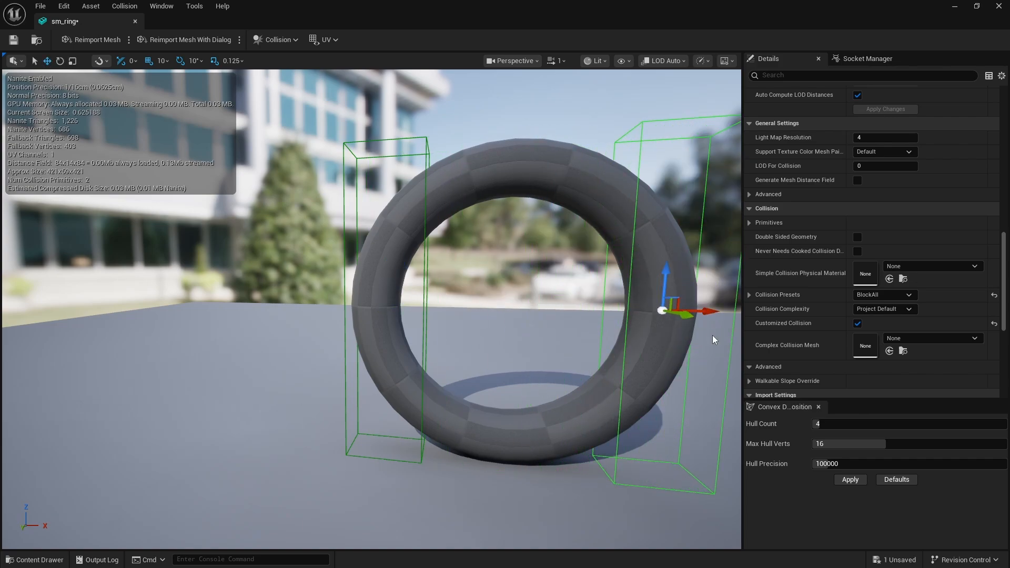
key("d")
right_click_drag(712, 336, 683, 326)
key("s")
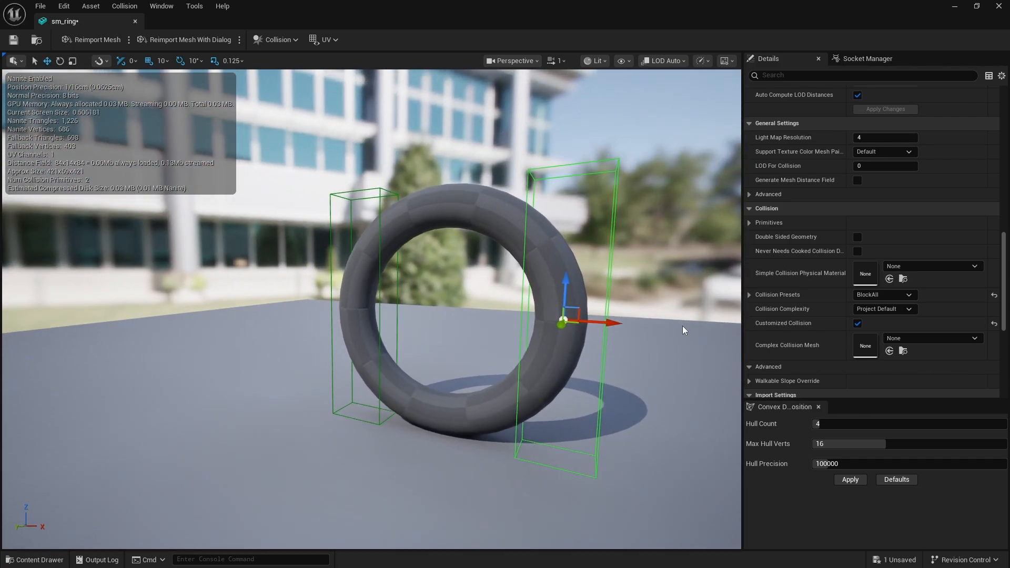
Duplicate the right collision box upward and reshape it into a wide, low box across the ring's upper arc
left_click_drag(565, 292, 581, 165, "alt")
right_click_drag(581, 165, 586, 126)
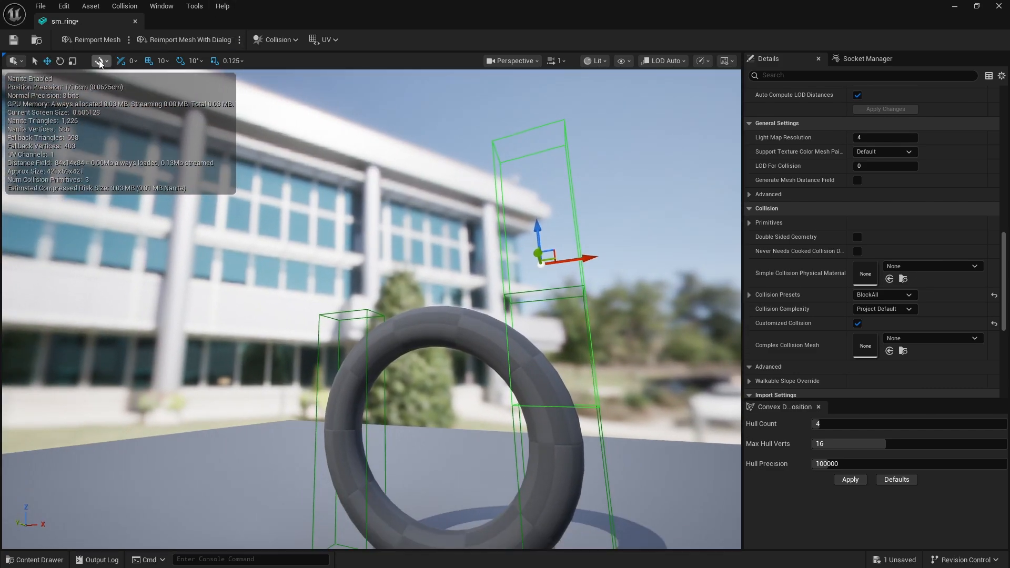
left_click(73, 61)
left_click_drag(539, 228, 521, 311)
left_click(47, 61)
right_click_drag(468, 313, 468, 358)
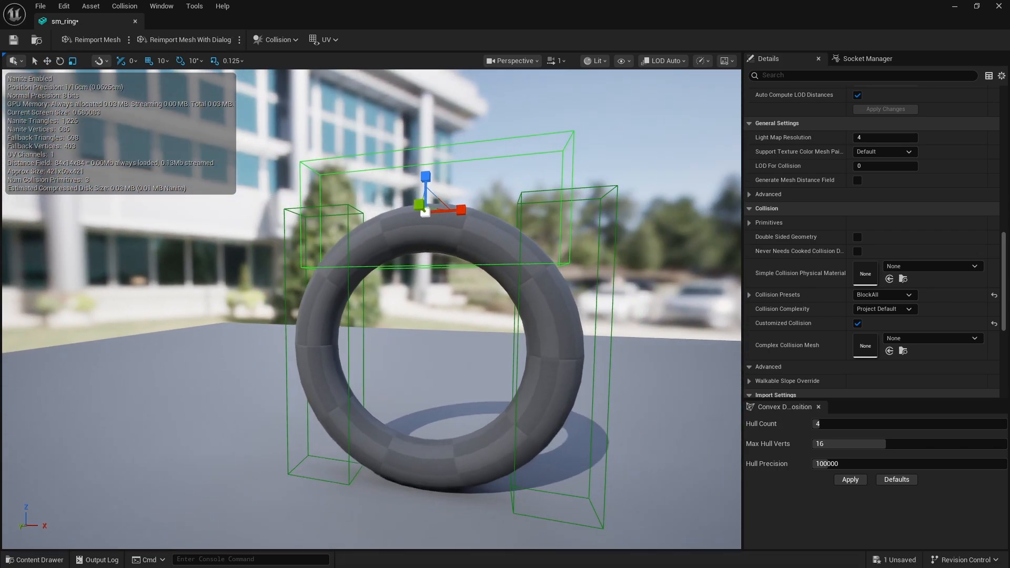
Duplicate the upper collision box down onto the ring's lower arc and save the mesh asset
left_click(48, 61)
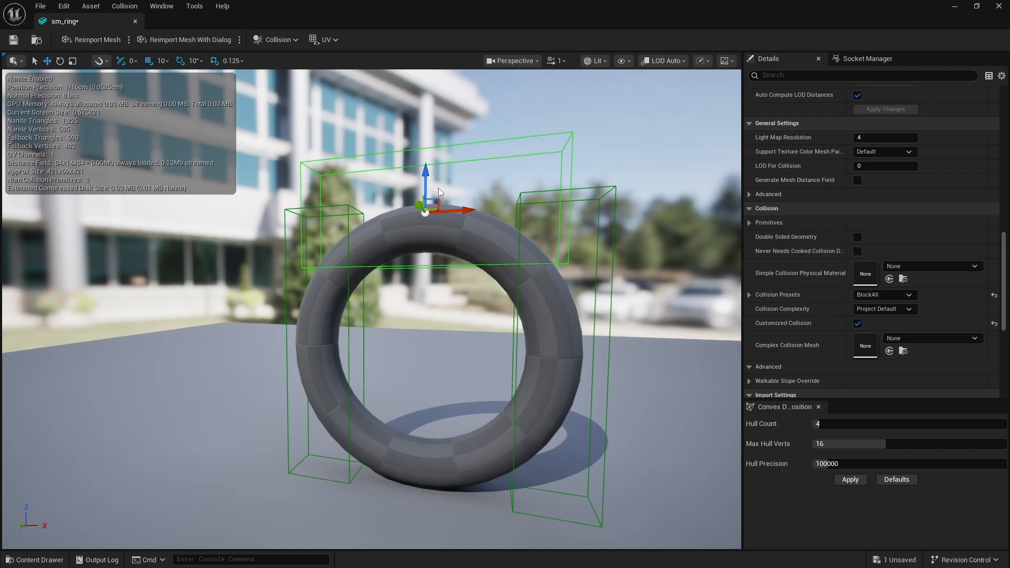
left_click_drag(440, 197, 440, 447, "alt")
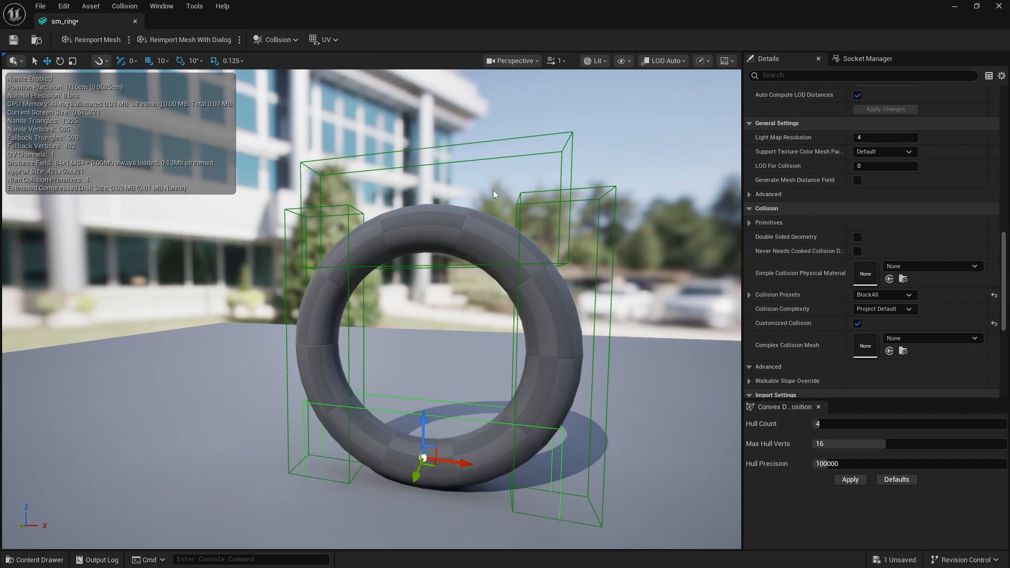
left_click(13, 40)
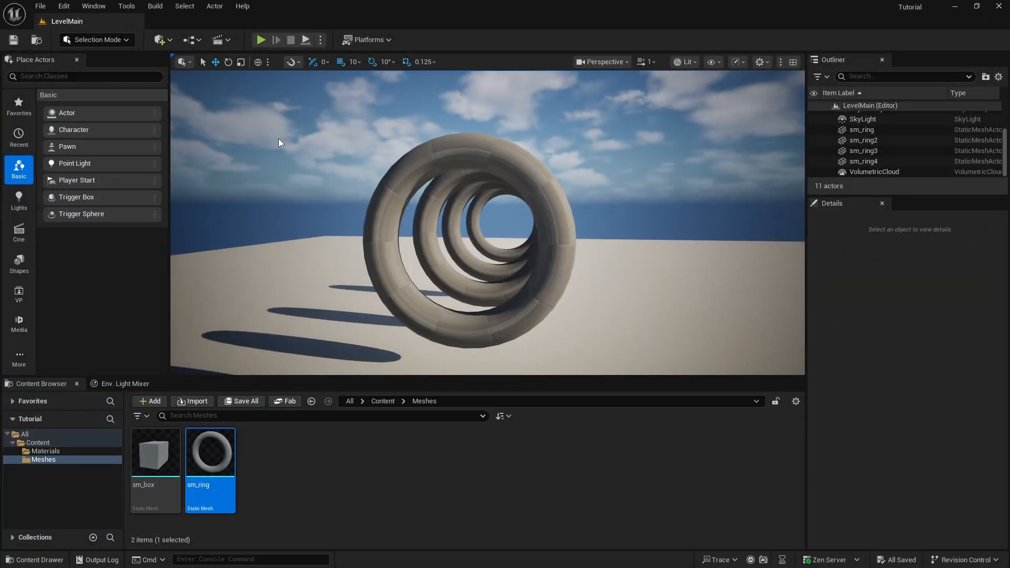
Inspect the rings in the Player Collision view mode from several angles, then return the level view to Lit
left_click(692, 61)
mouse_move(746, 241)
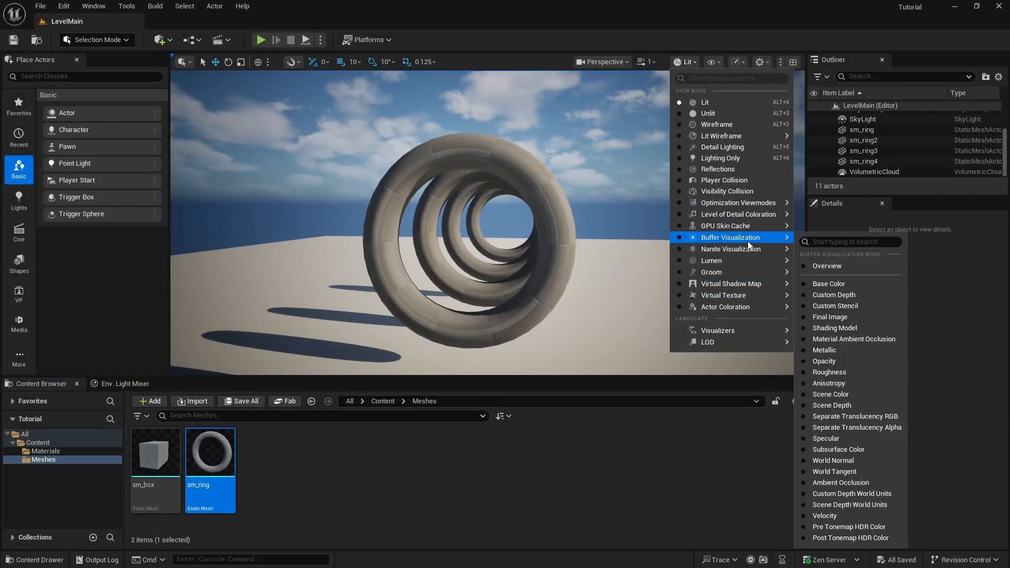
left_click(707, 181)
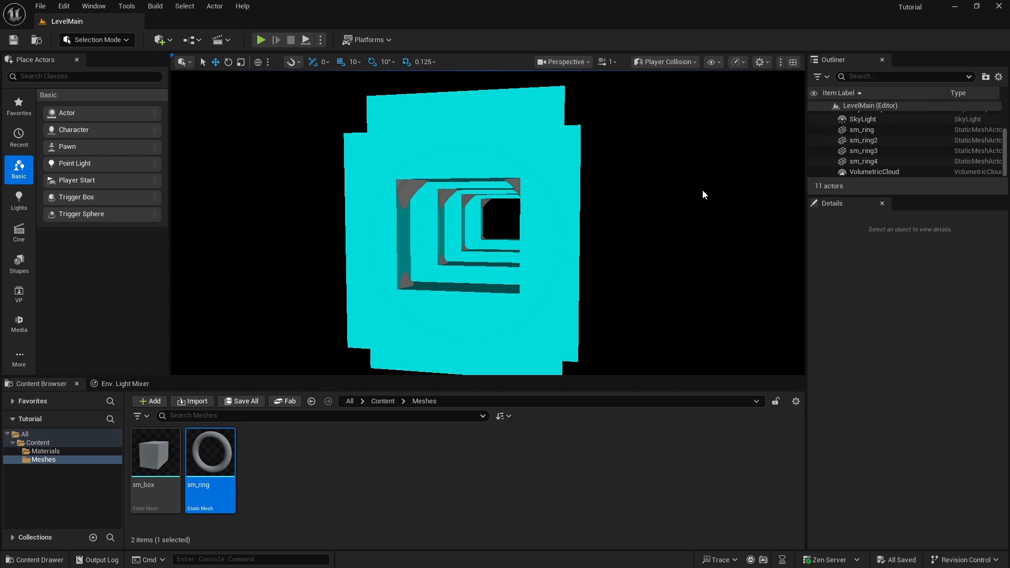
key("d")
right_click_drag(547, 159, 547, 159)
key("s")
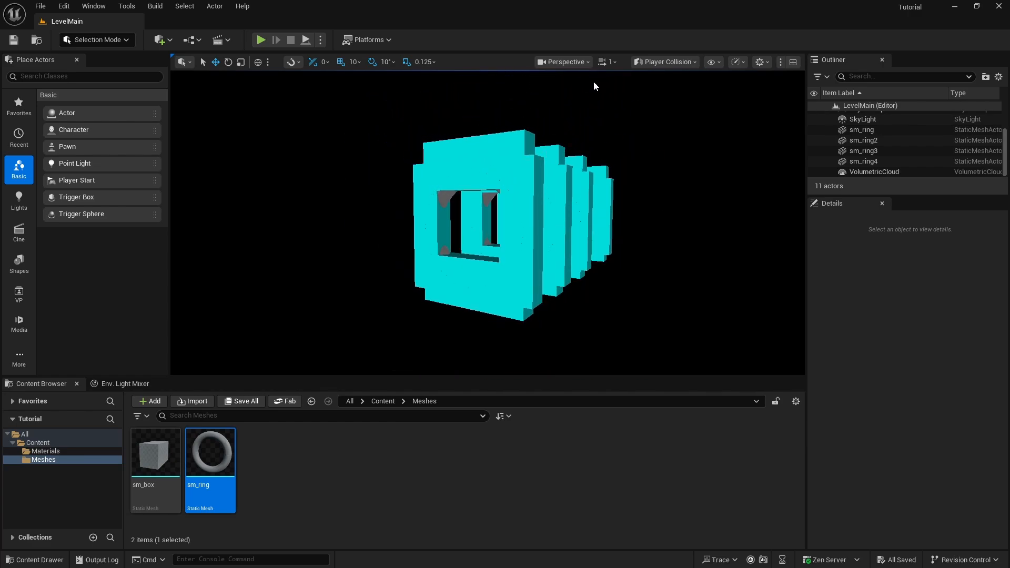
left_click(577, 61)
left_click(690, 64)
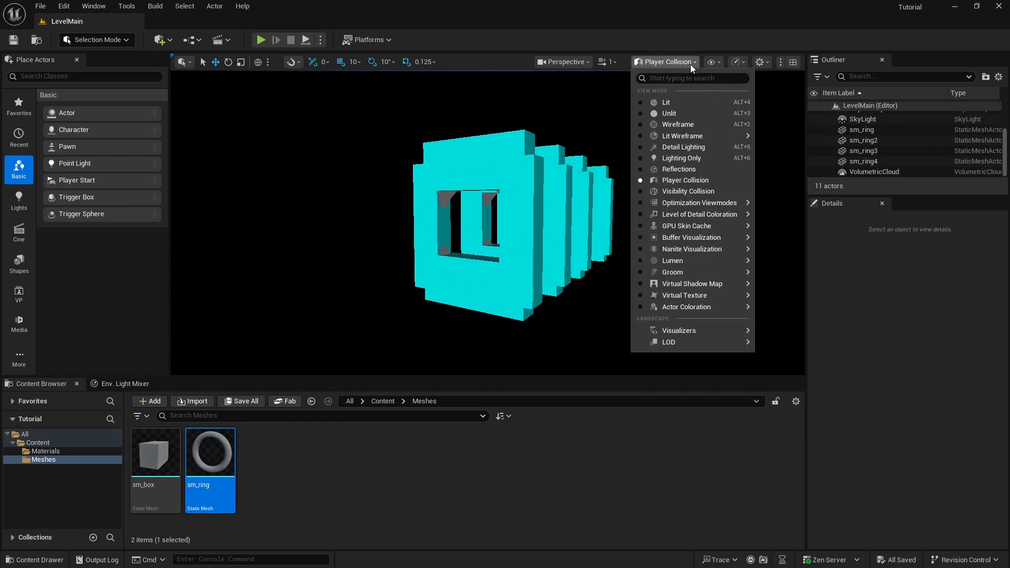
left_click(674, 103)
right_click_drag(592, 174, 592, 175)
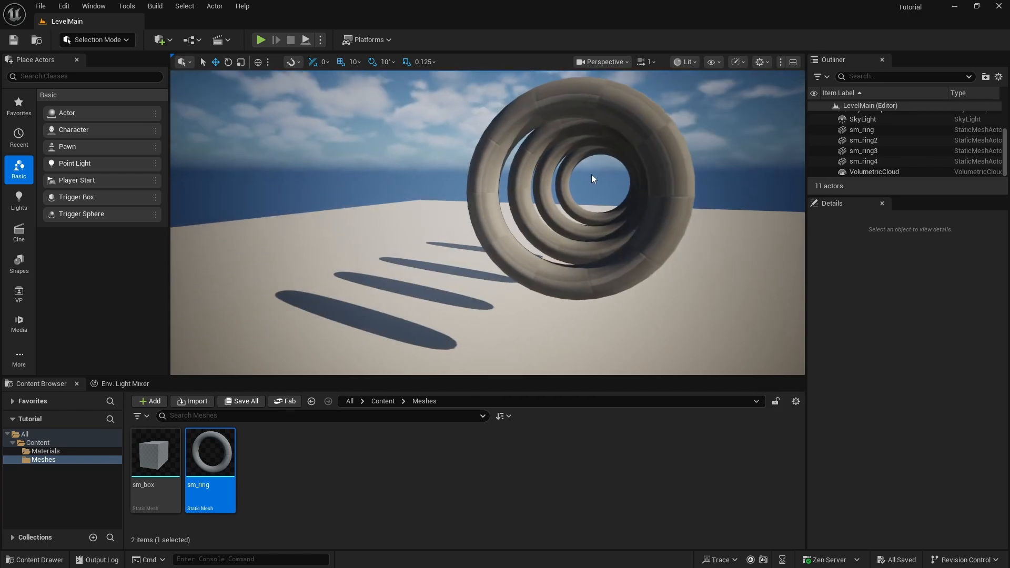
Play-test the level by flying through and around the rings to check the box collision, then end the session
key("alt+p")
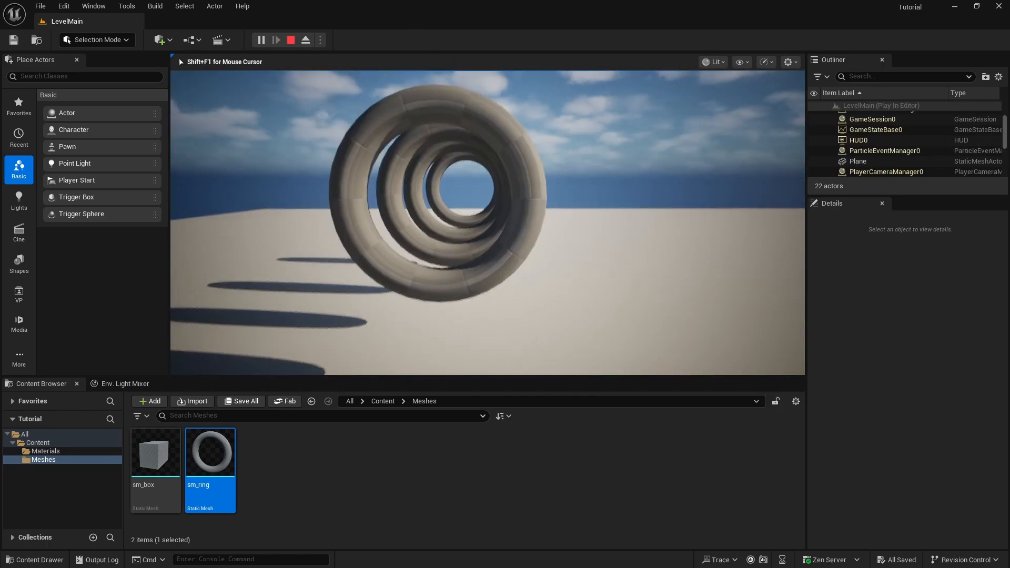
key("w")
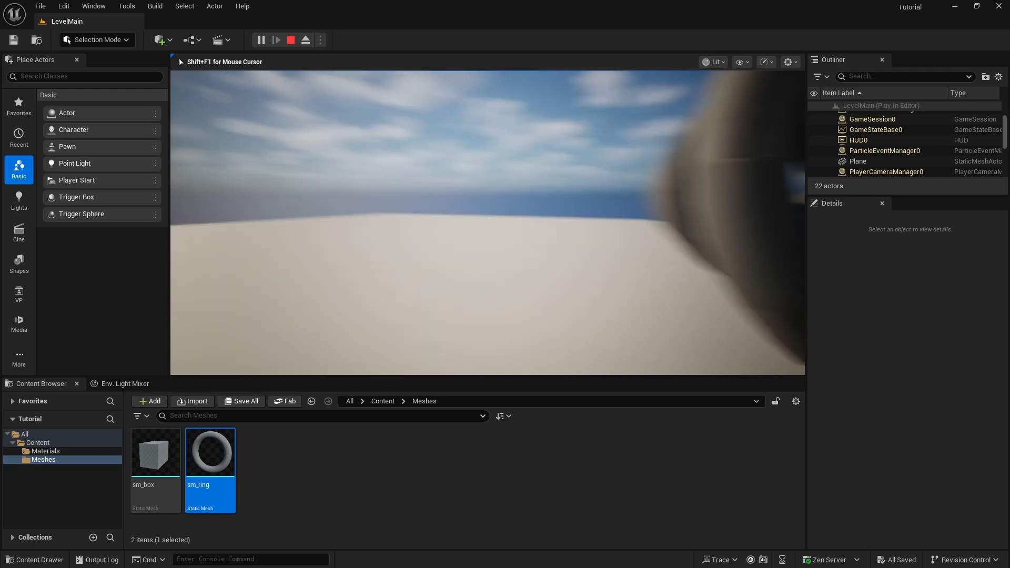
key("w")
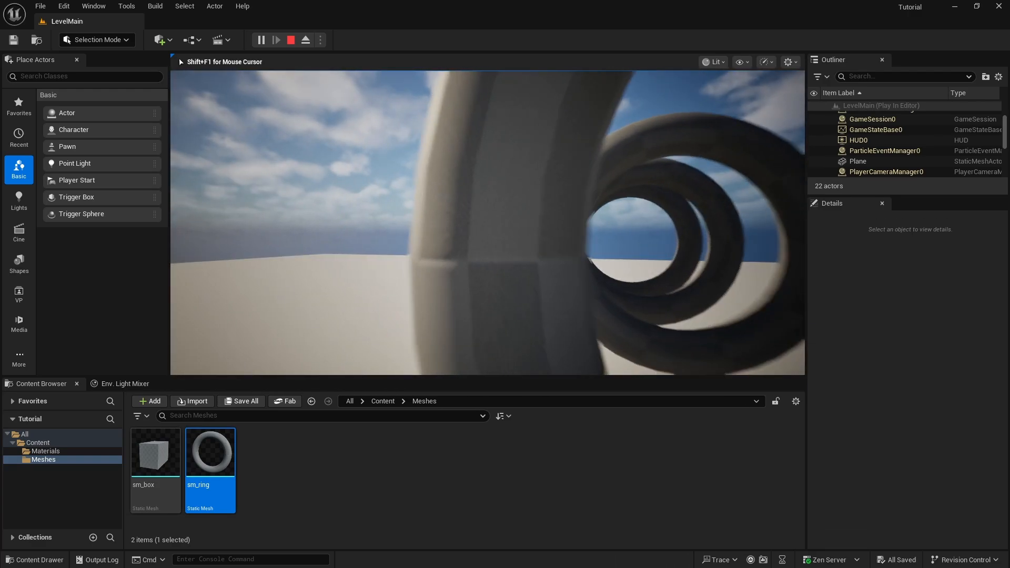
key("w")
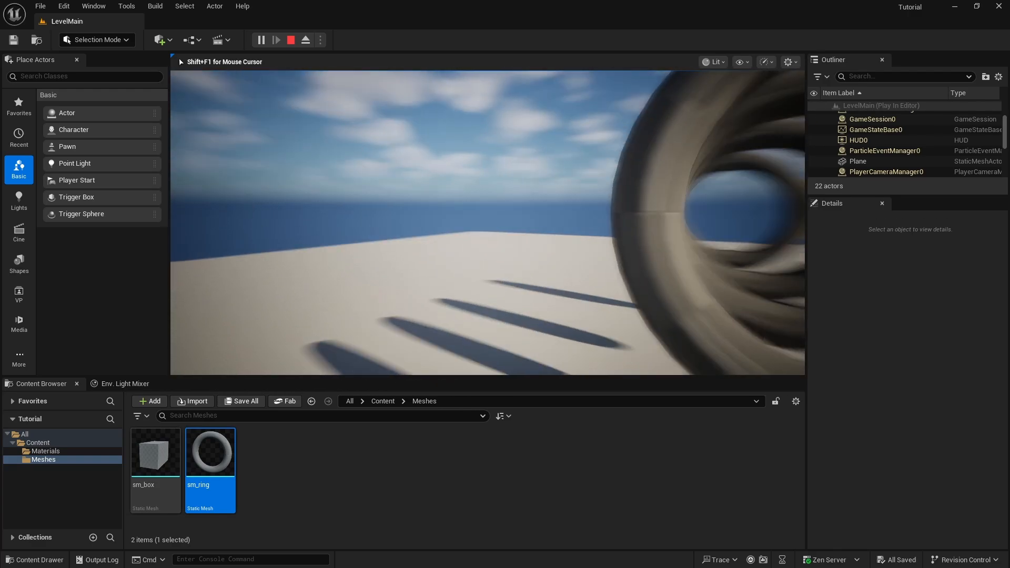
key("w")
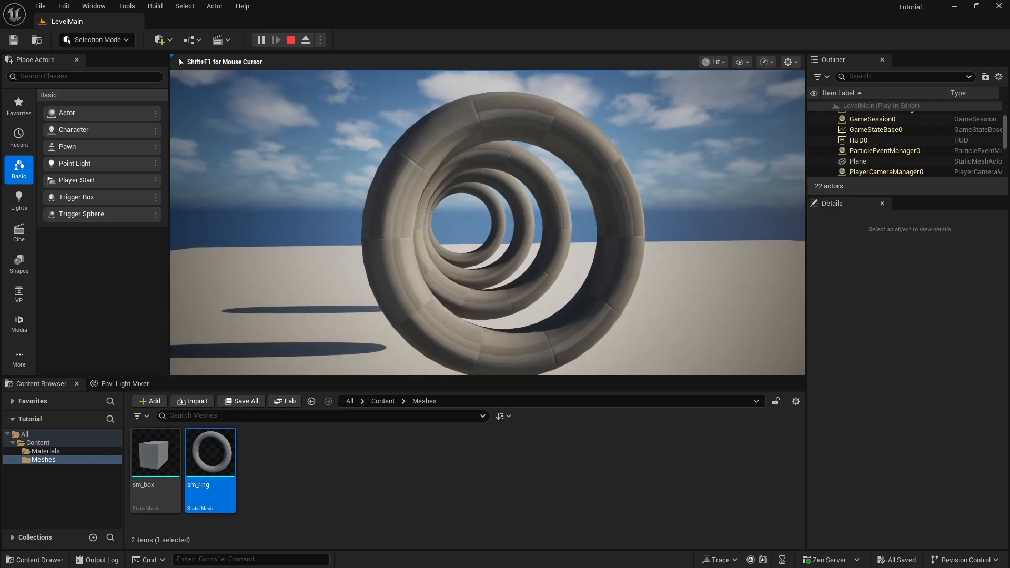
key("Escape")
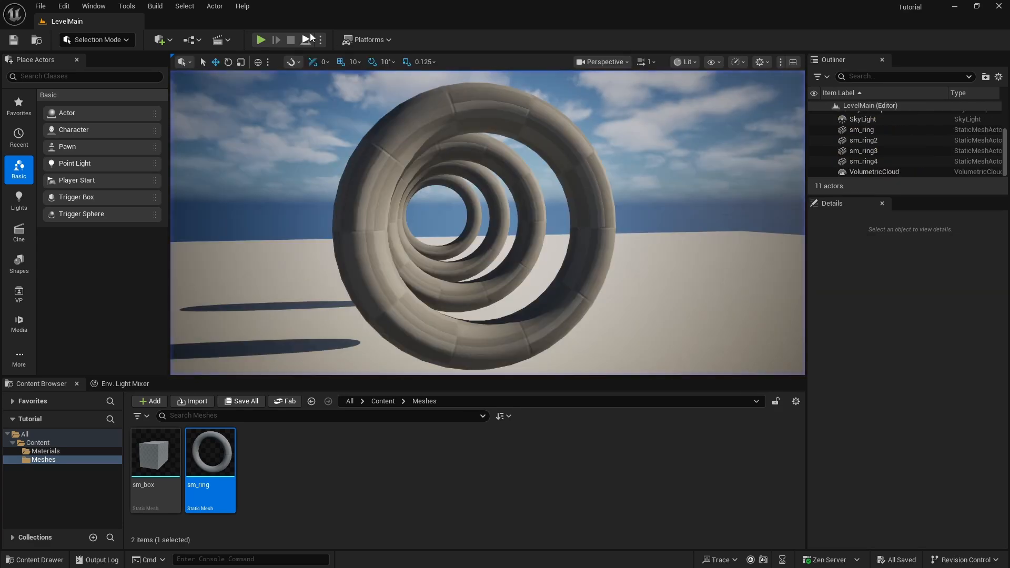
Save all changes in the project and open the sm_ring mesh asset for editing
left_click(39, 6)
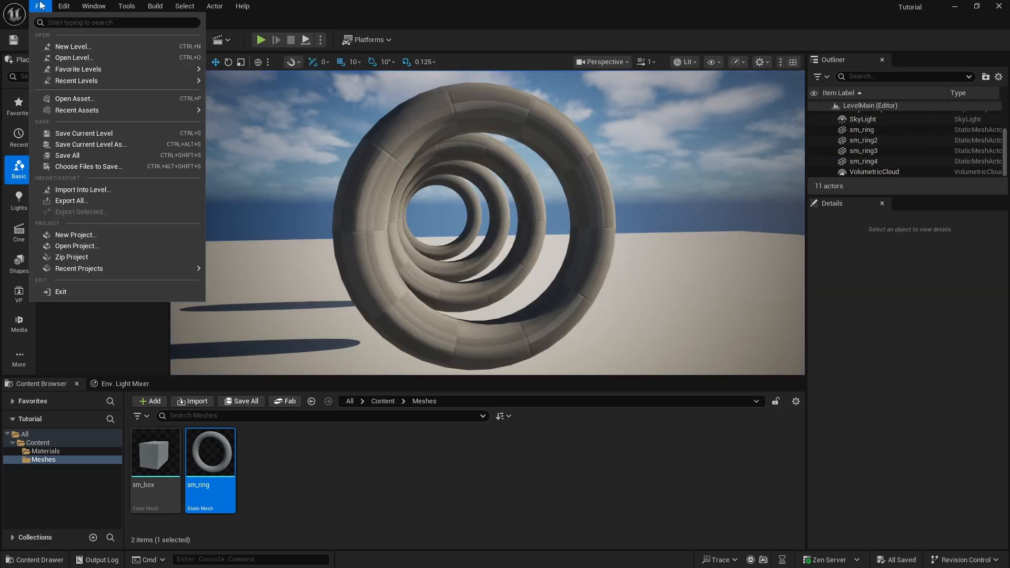
left_click(77, 156)
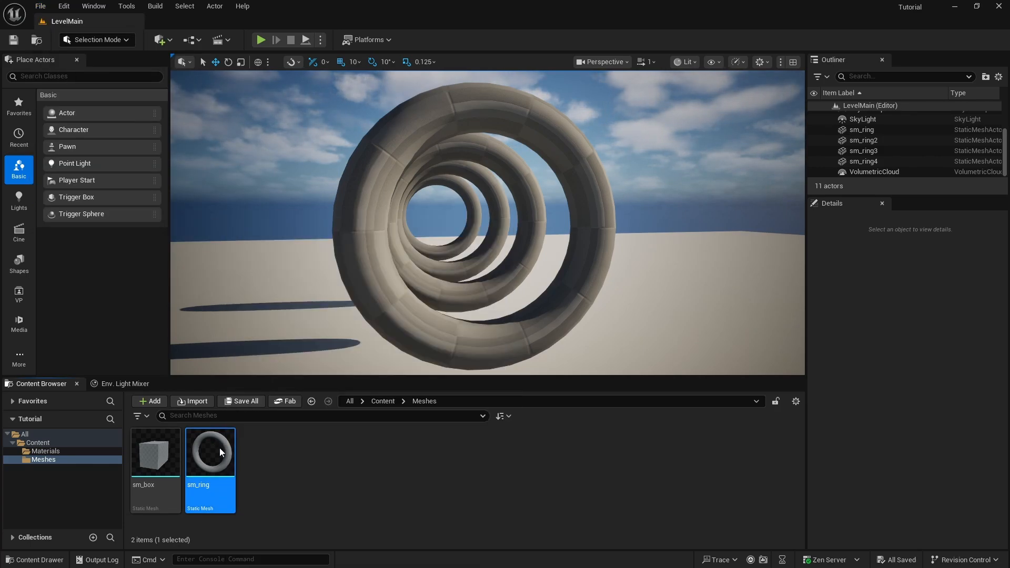
double_click(220, 448)
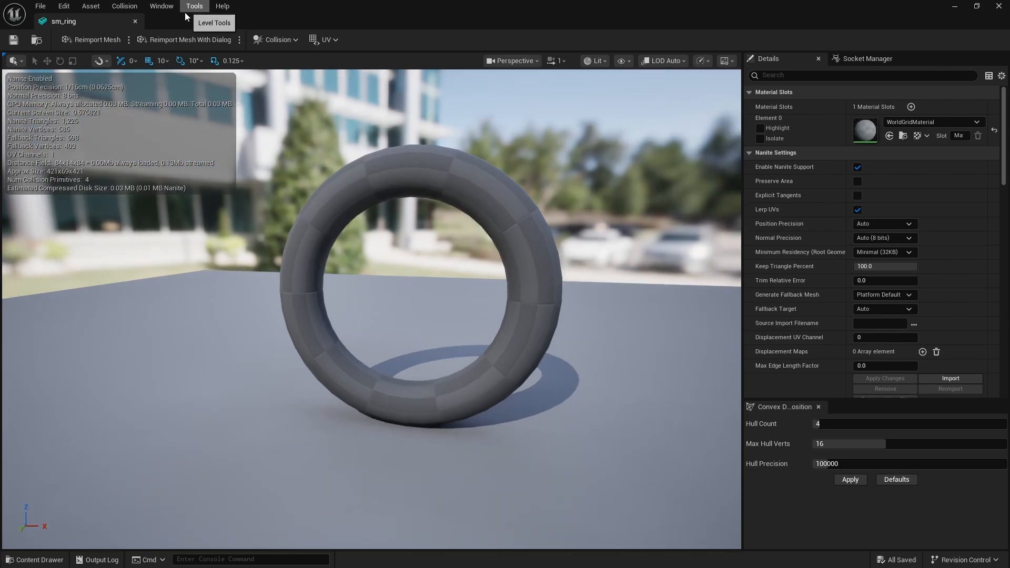
Display the ring mesh's simple collision and remove all of its hand-placed collision boxes
left_click(124, 5)
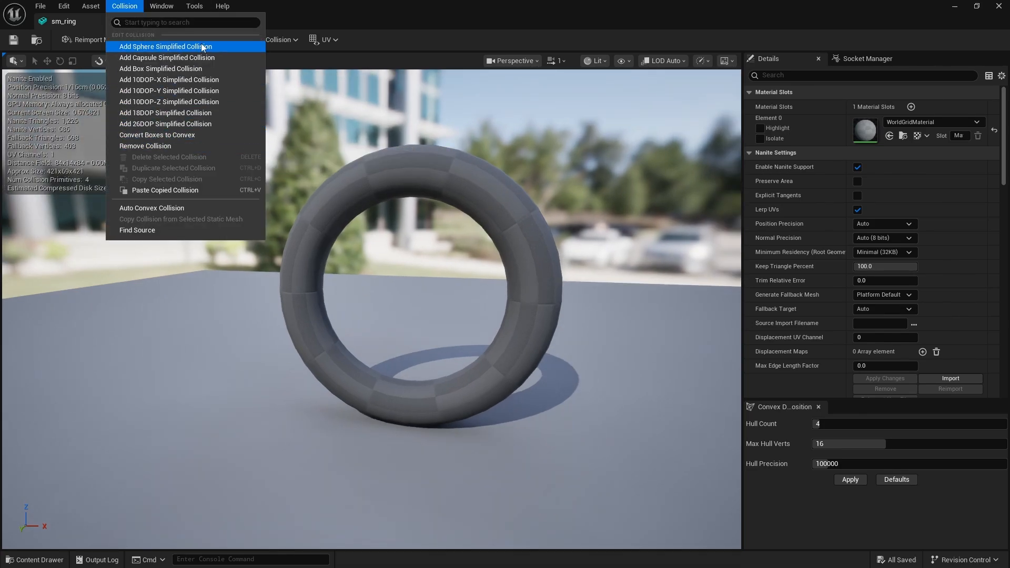
left_click(621, 60)
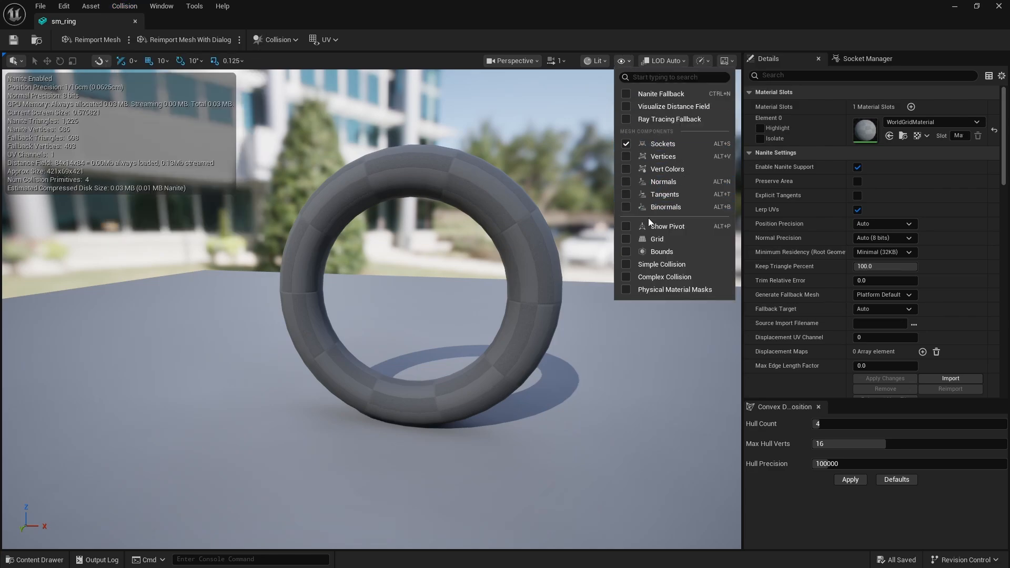
left_click(652, 261)
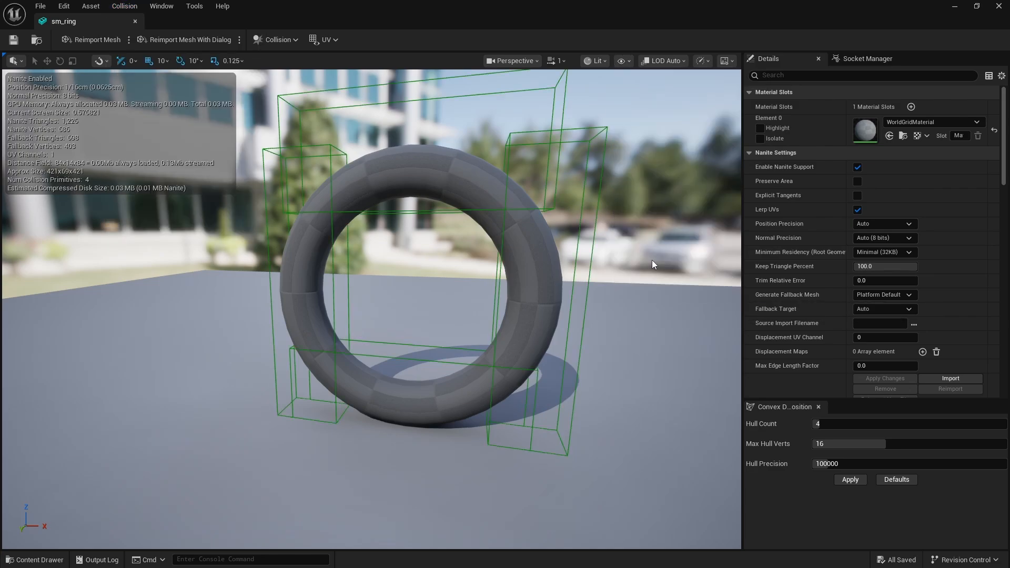
right_click_drag(516, 151, 510, 129)
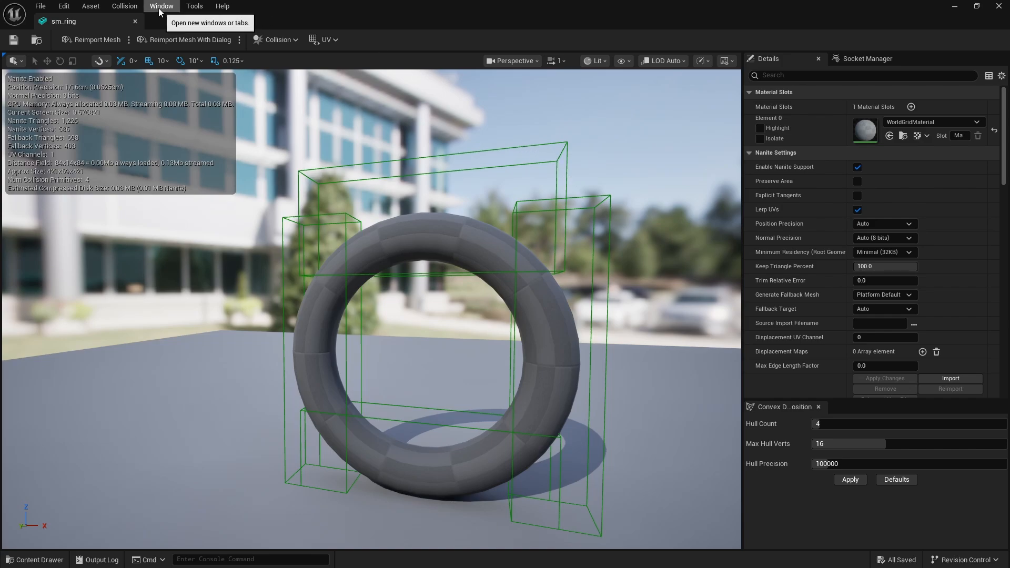
left_click(125, 6)
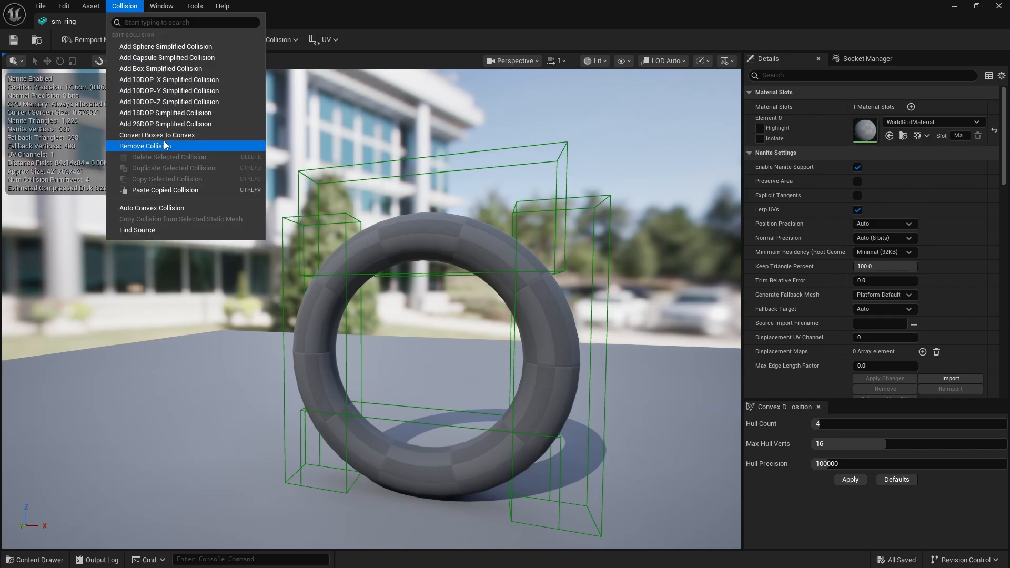
left_click(145, 145)
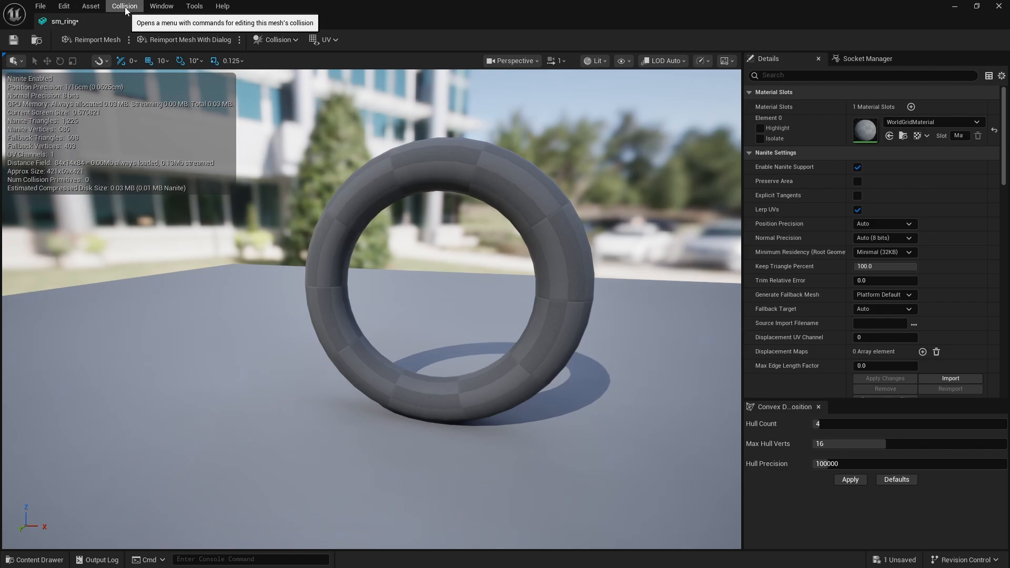
Generate auto convex collision for the ring with Hull Count 8, Max Hull Verts 32 and Hull Precision 1000000
left_click(278, 42)
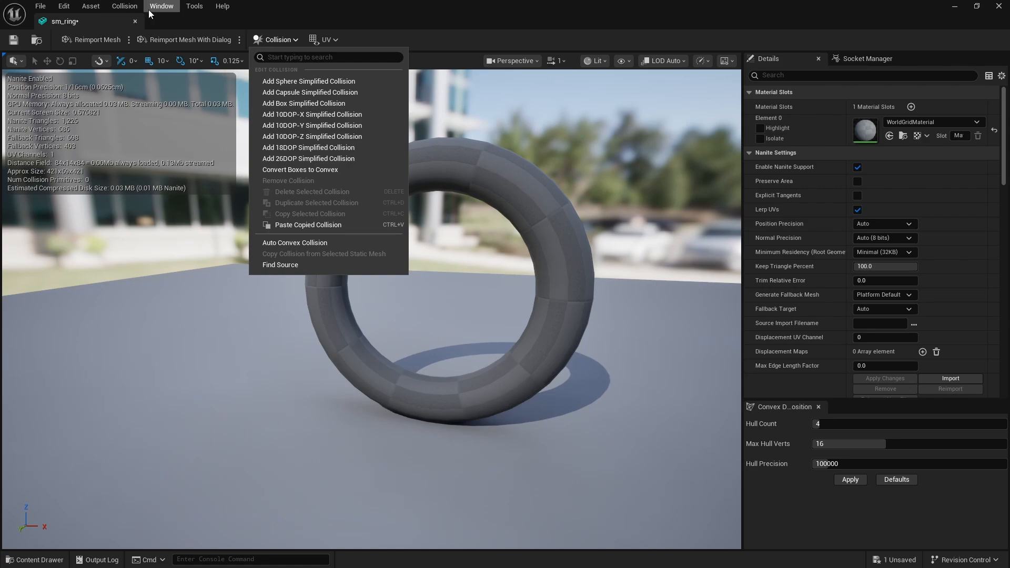
left_click(312, 243)
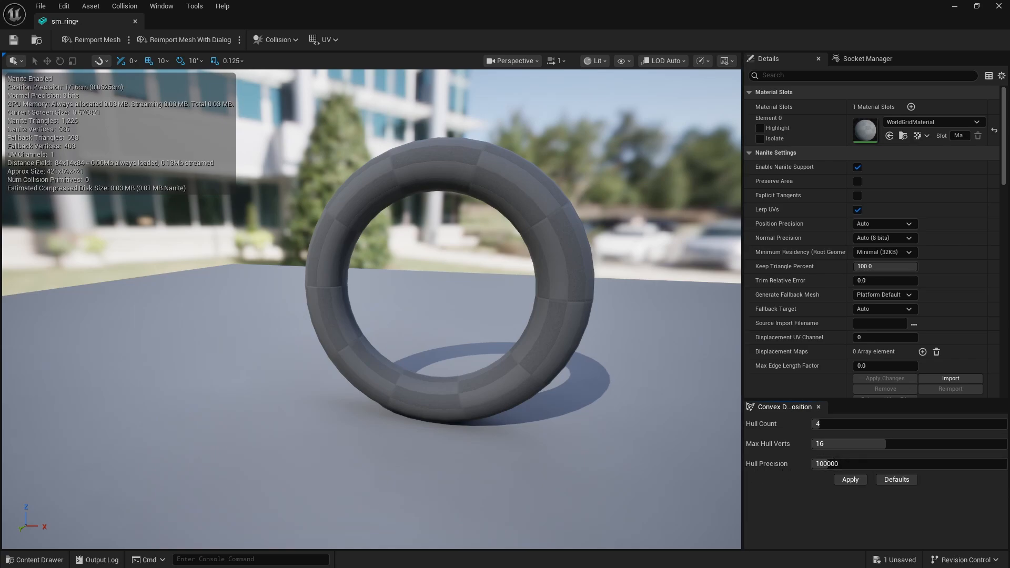
left_click(817, 424)
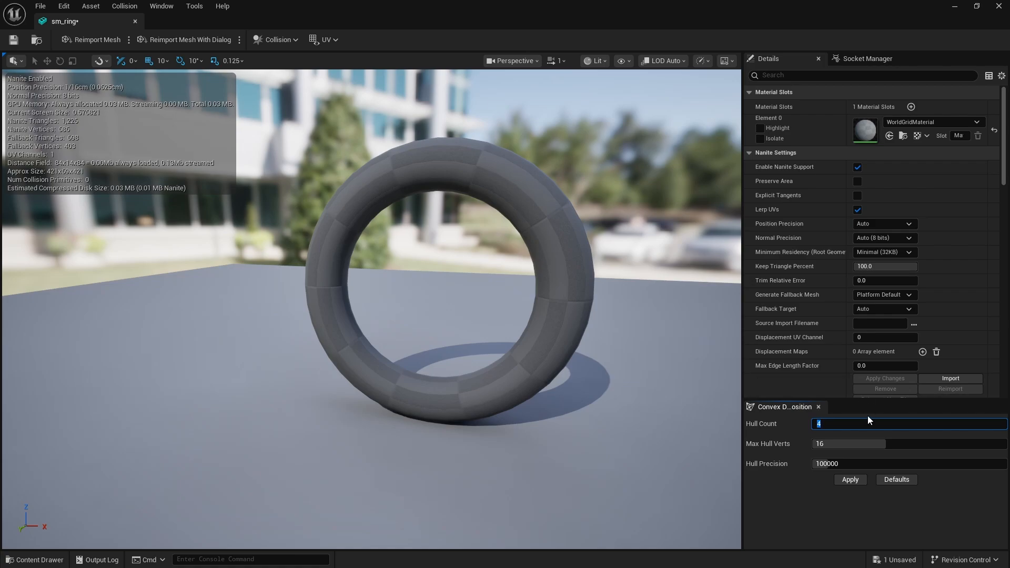
type("8")
left_click(842, 444)
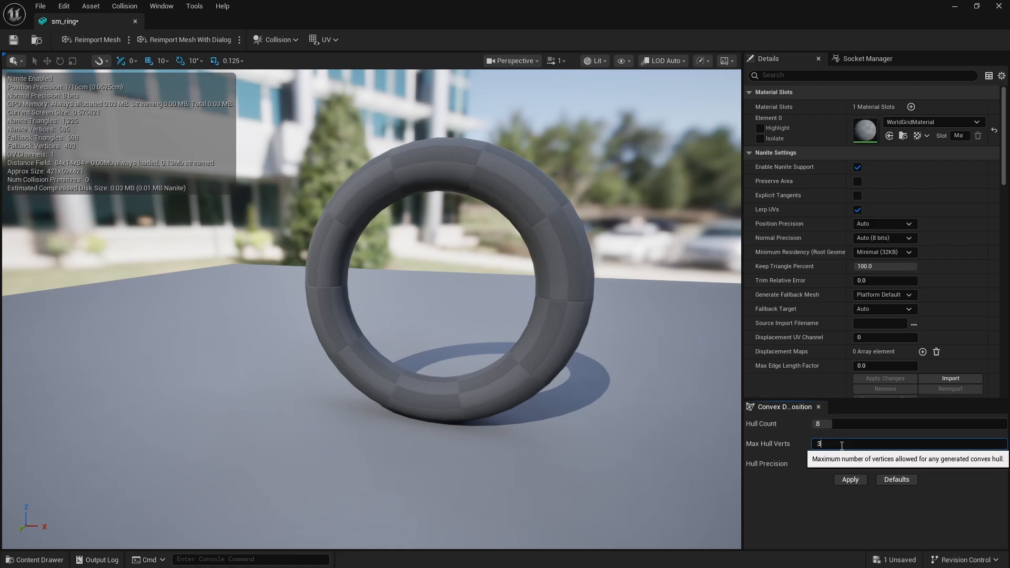
type("32")
key("Return")
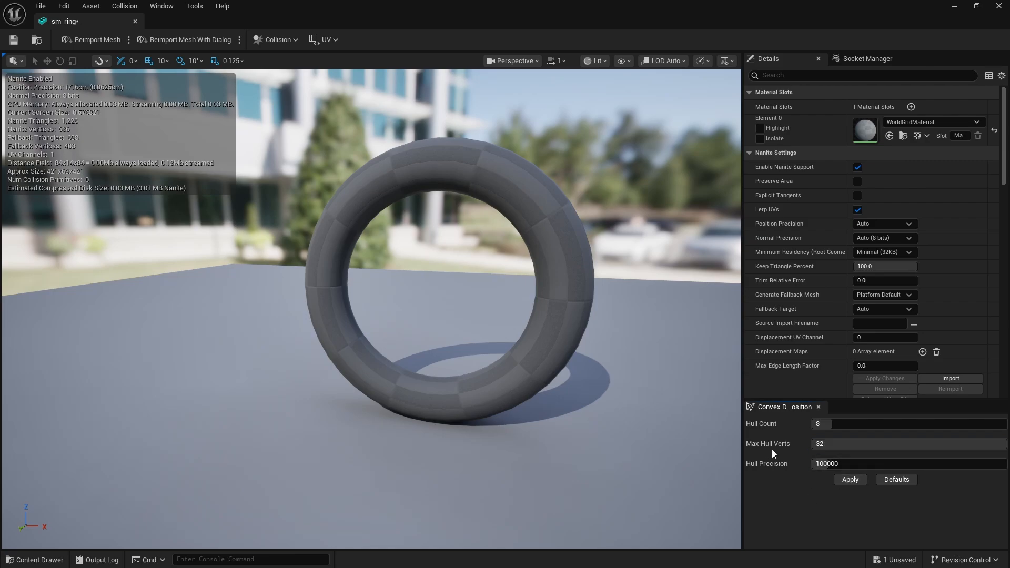
left_click(858, 465)
left_click(856, 466)
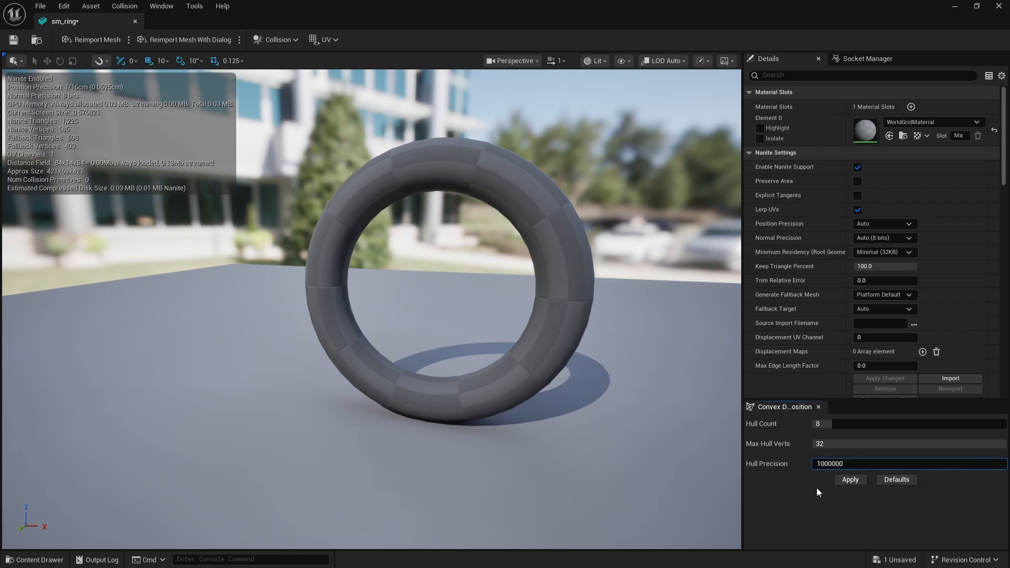
left_click(794, 483)
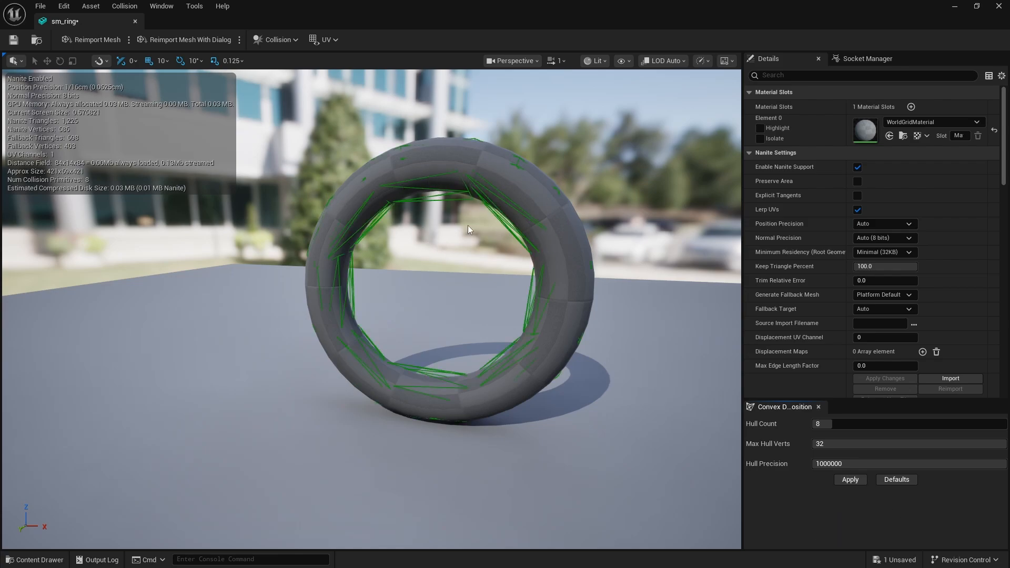
Pull the convex hull at the ring's upper right out along X to check its shape and undo the move
left_click(506, 210)
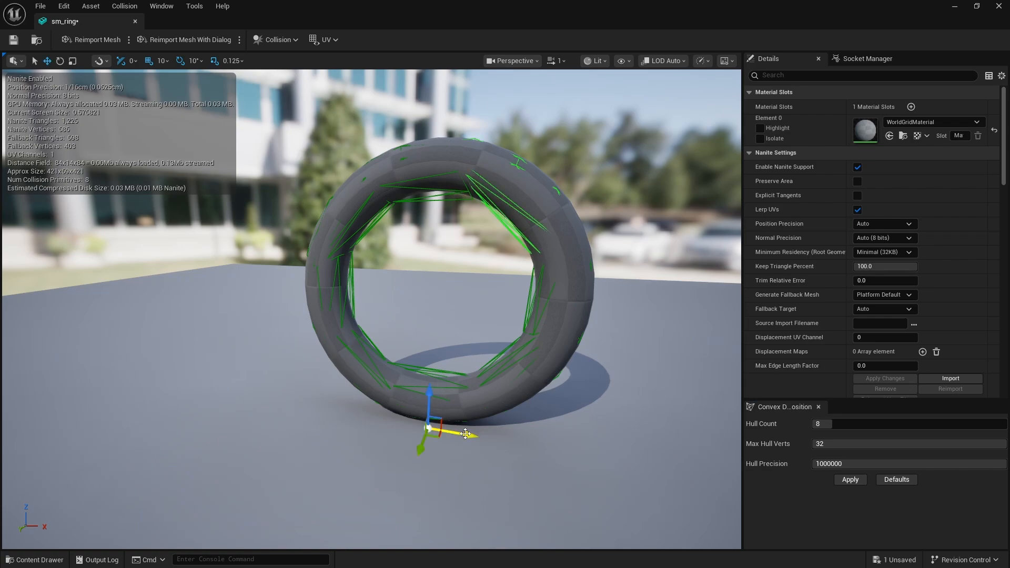
left_click_drag(466, 433, 590, 464)
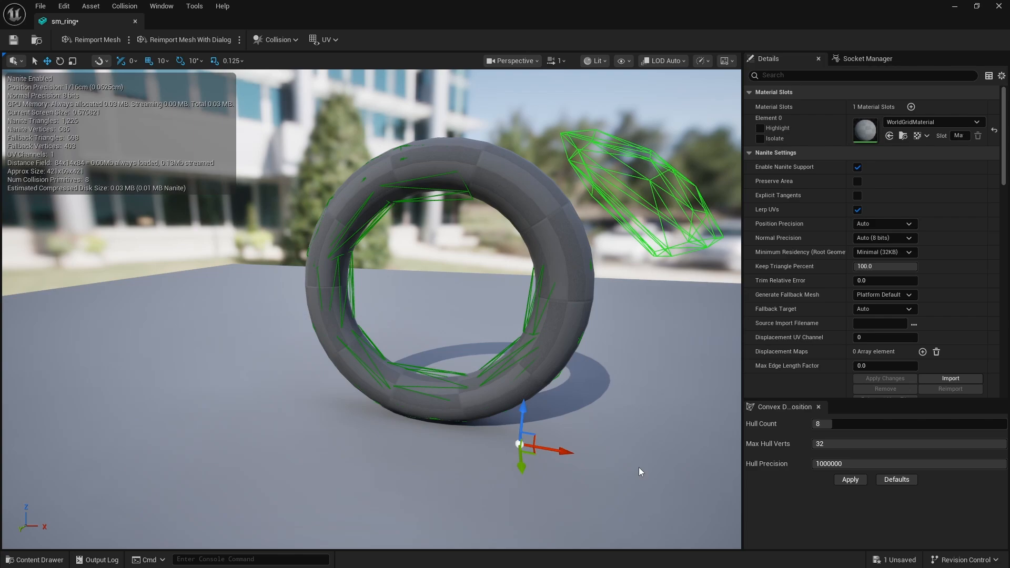
key("ctrl+z")
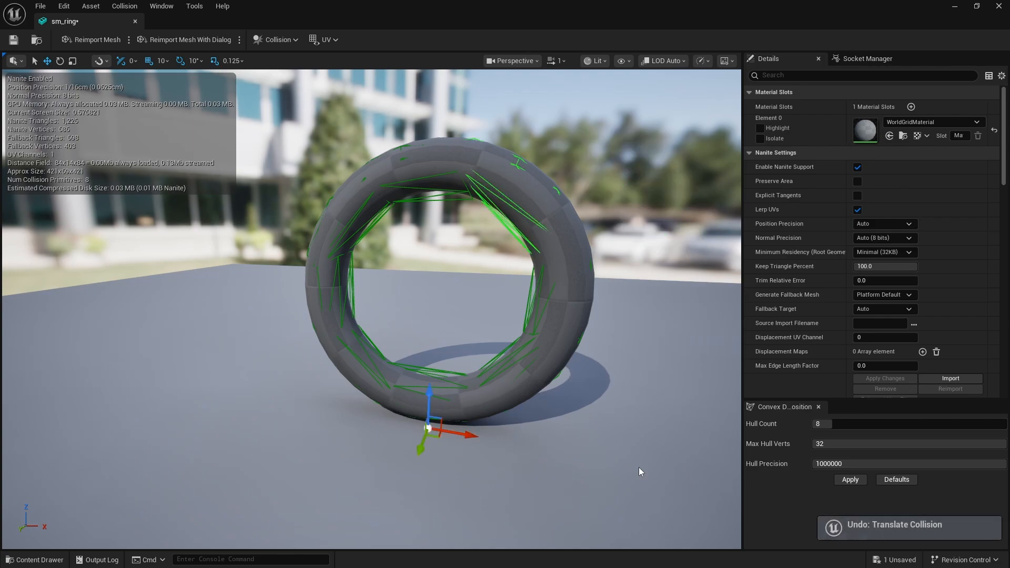
Save the ring mesh asset and inspect the level's rings in the Player Collision view mode
left_click(14, 39)
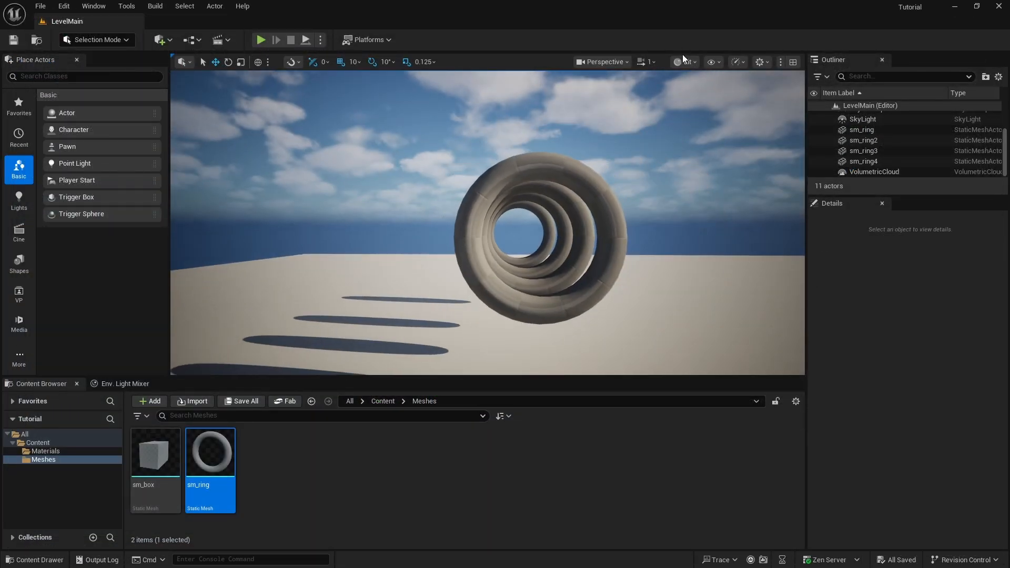
left_click(694, 61)
left_click(725, 182)
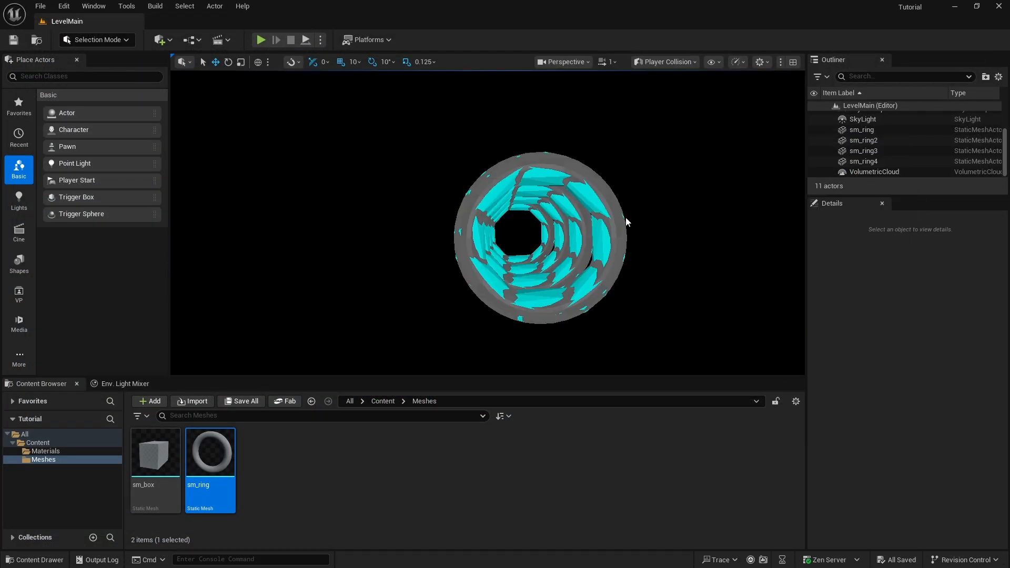
key("d")
right_click_drag(695, 289, 694, 289)
key("w")
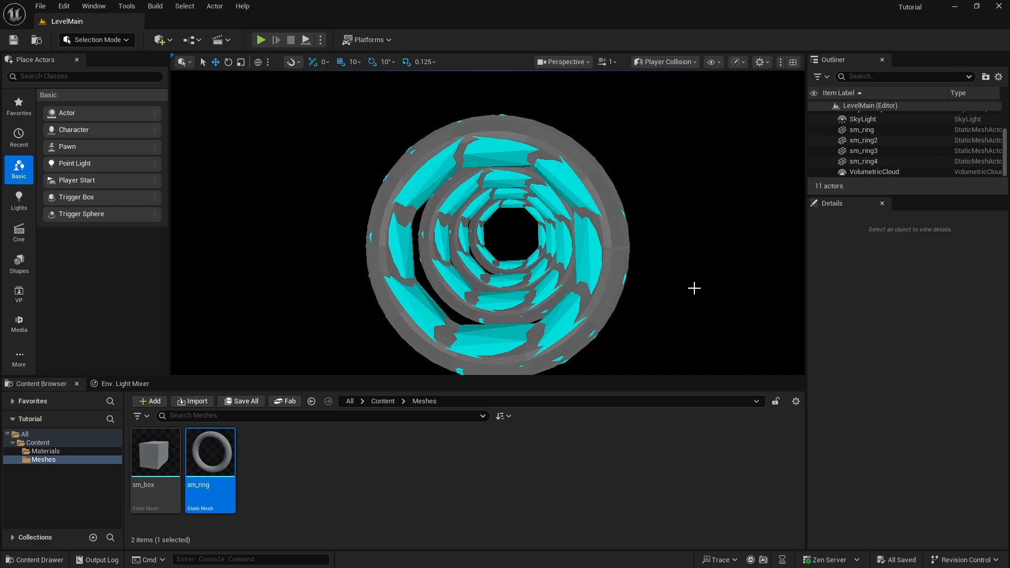
Return the level view to Lit and play-test the convex collision by flying through and against the rings, ending the session when done
left_click(684, 62)
left_click(664, 100)
right_click_drag(525, 217, 525, 216)
key("w")
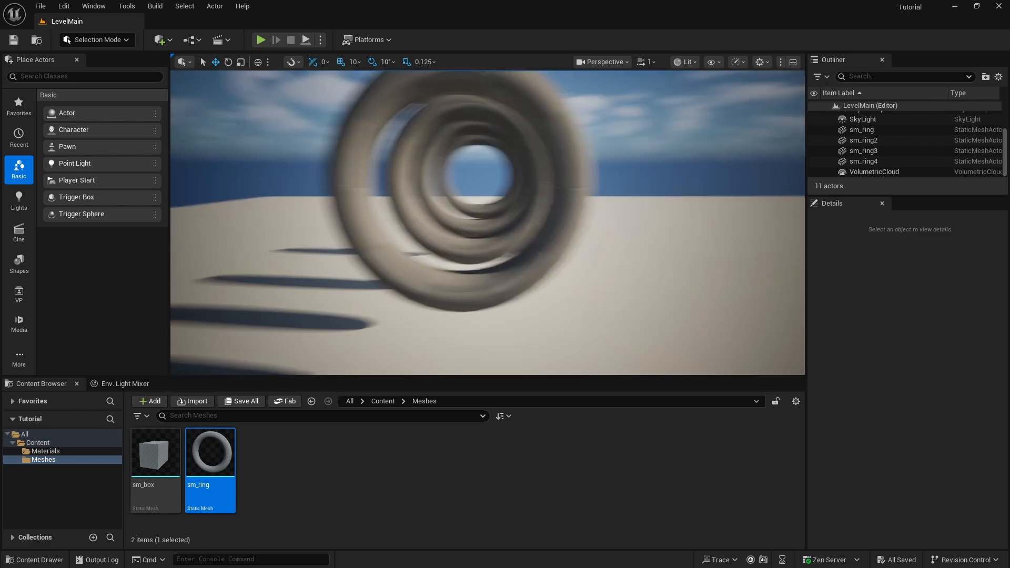
right_click_drag(668, 145, 668, 145)
key("s")
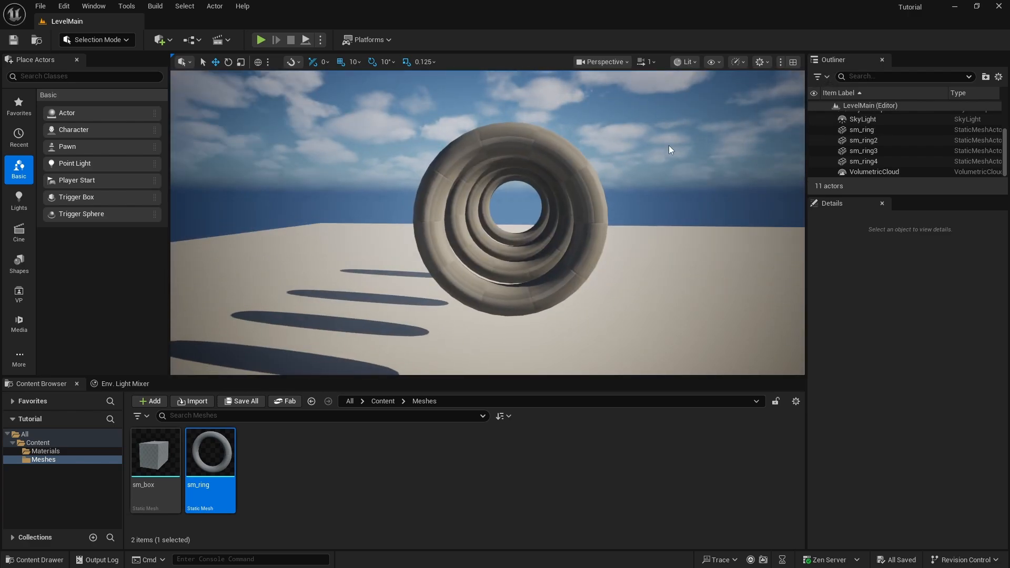
key("alt+p")
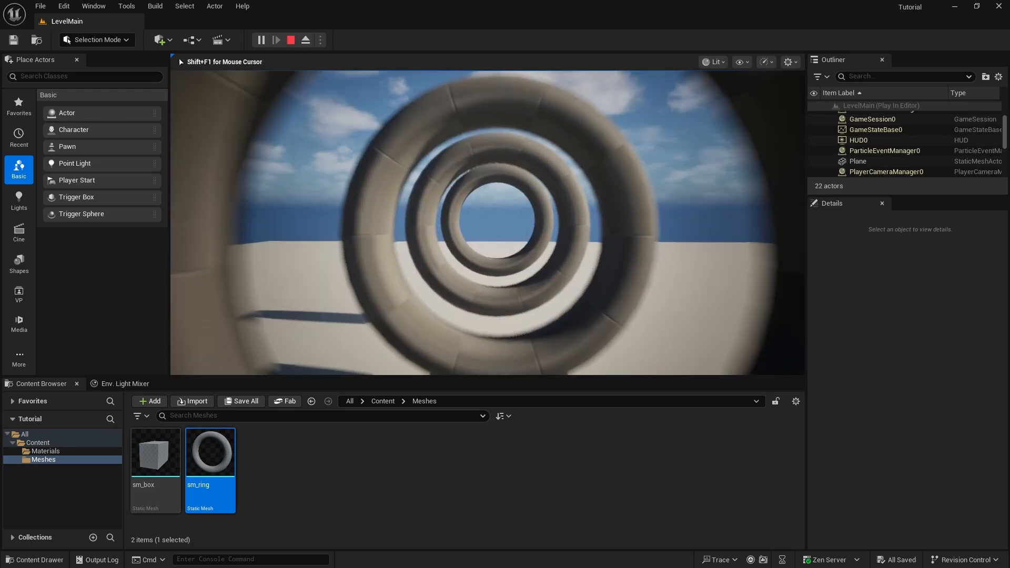
key("w")
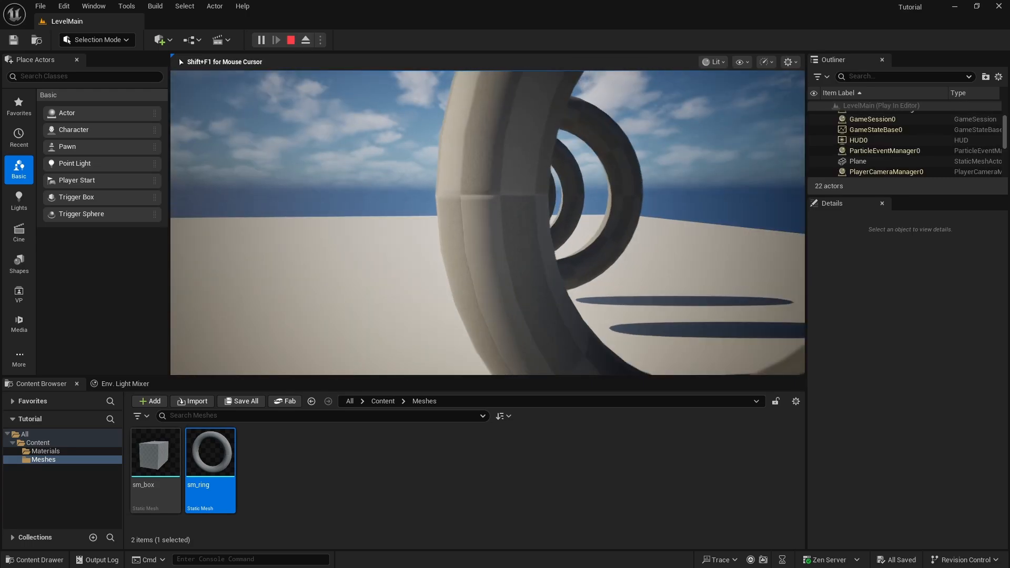
key("w")
key("s")
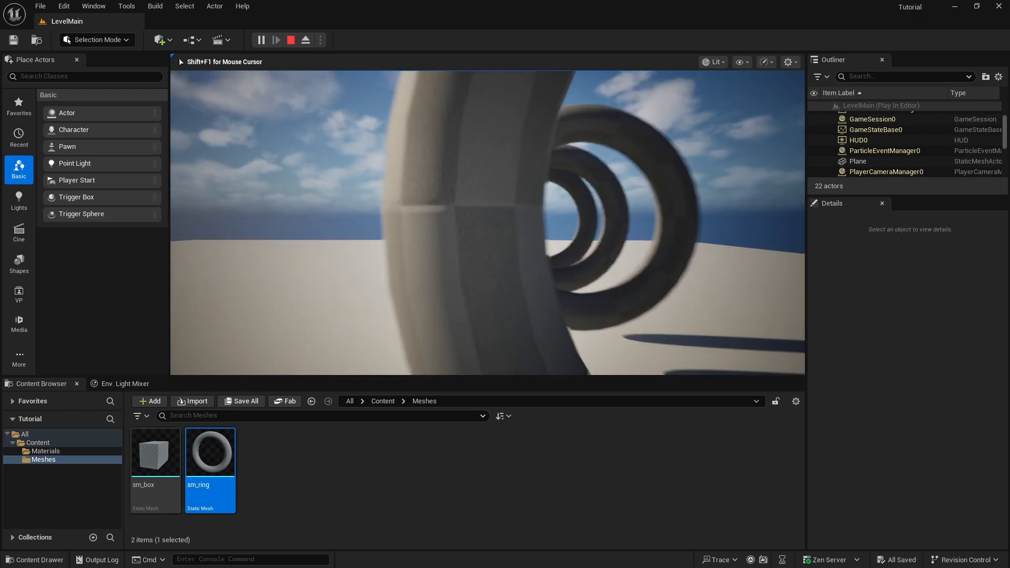
key("w")
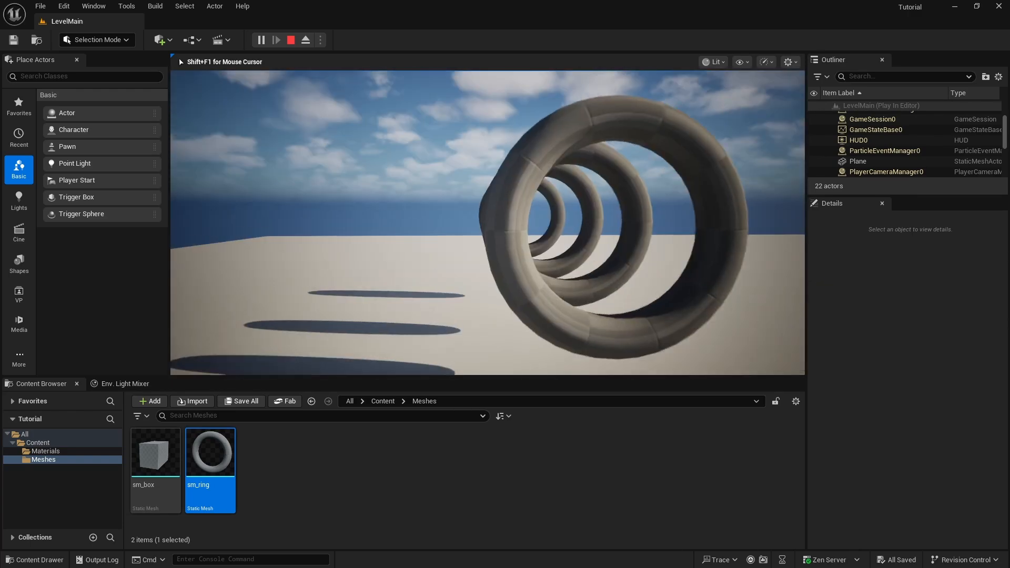
key("Escape")
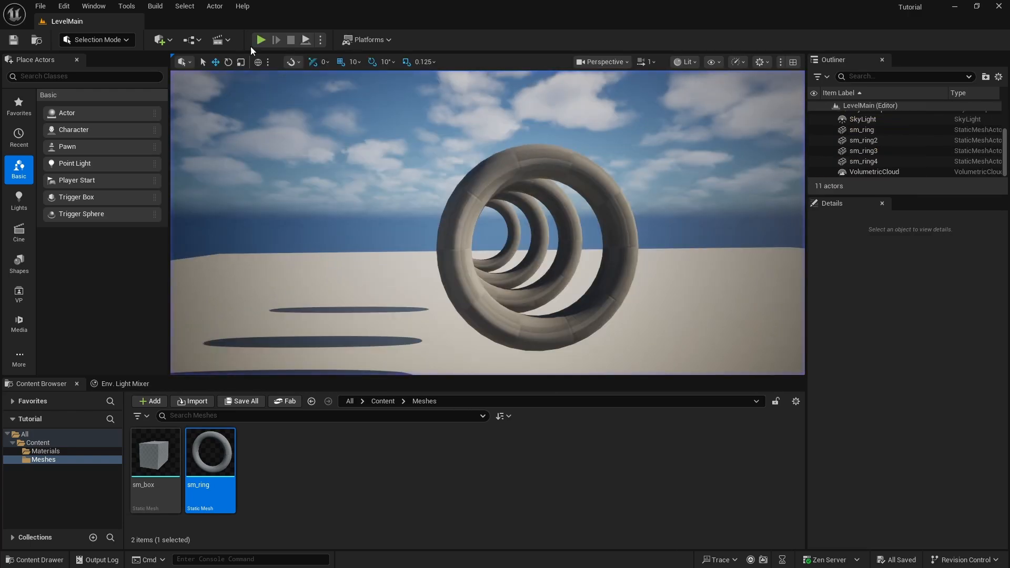
Save all changes to the level and its assets
left_click(40, 6)
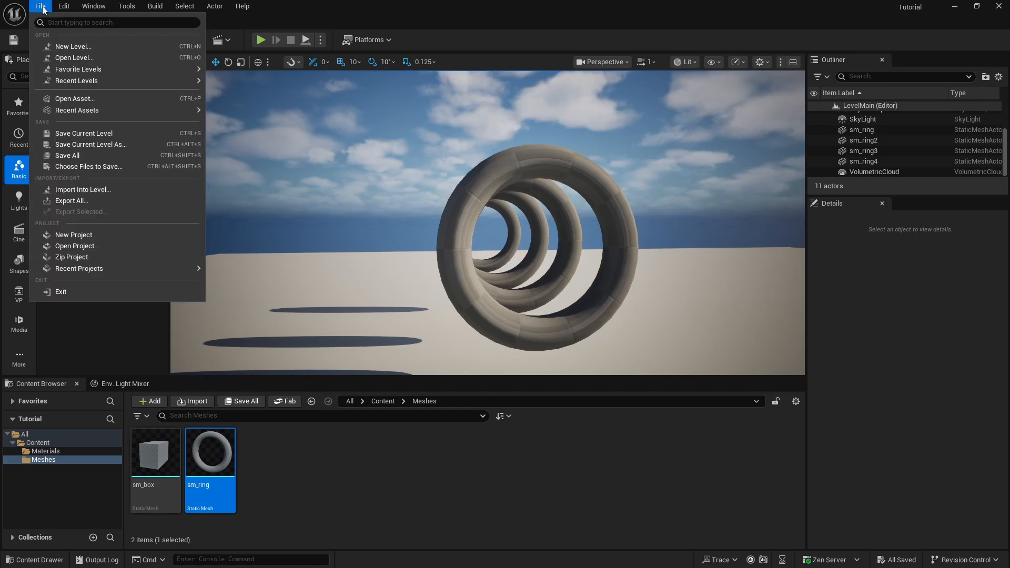
left_click(68, 155)
right_click_drag(418, 139, 418, 140)
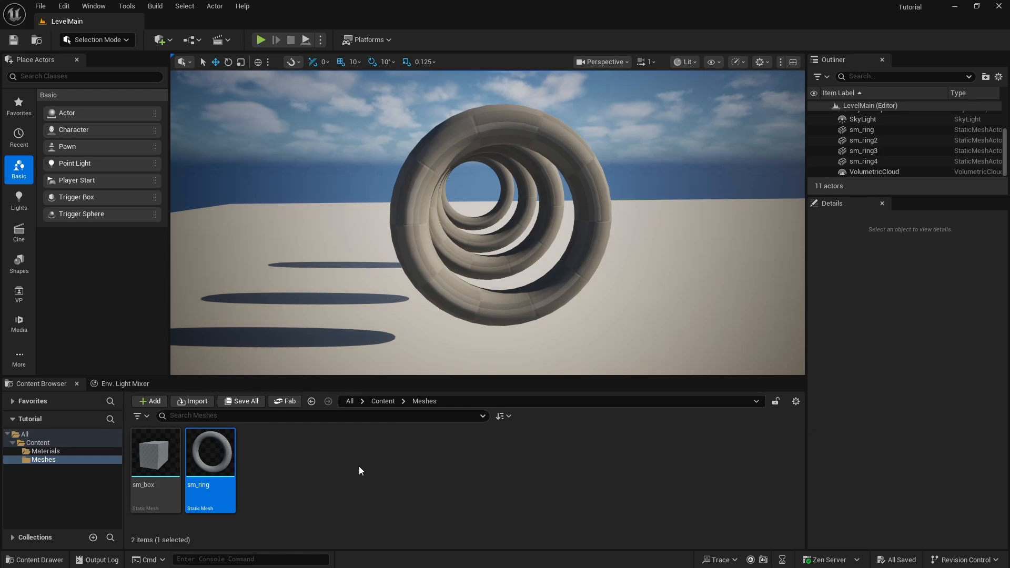
left_click(40, 5)
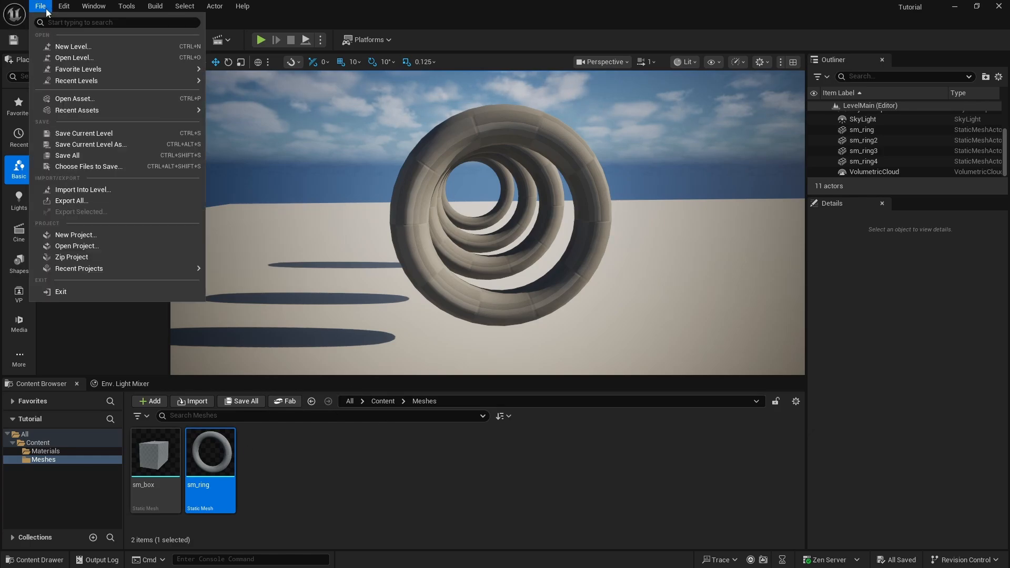
left_click(77, 156)
Switch to 3ds Max and select the blue low-poly UCX_Ring collision mesh beside the original ring
left_click(954, 6)
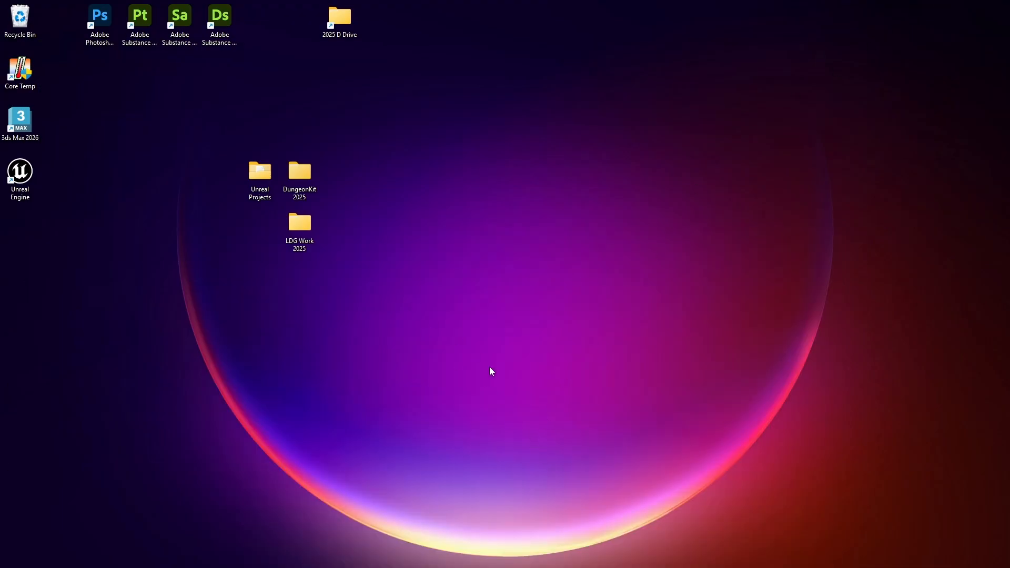
left_click(588, 559)
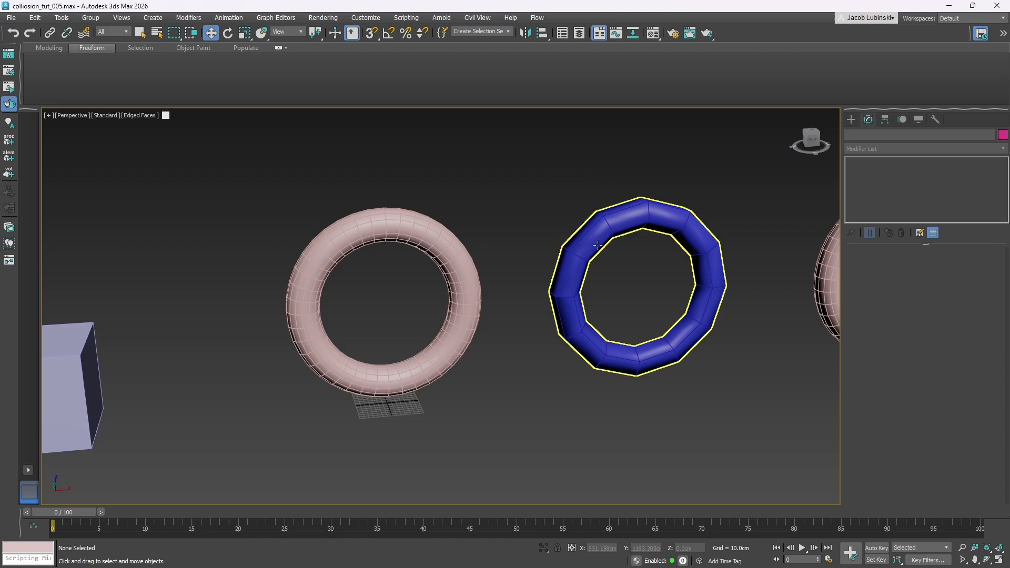
left_click(637, 215)
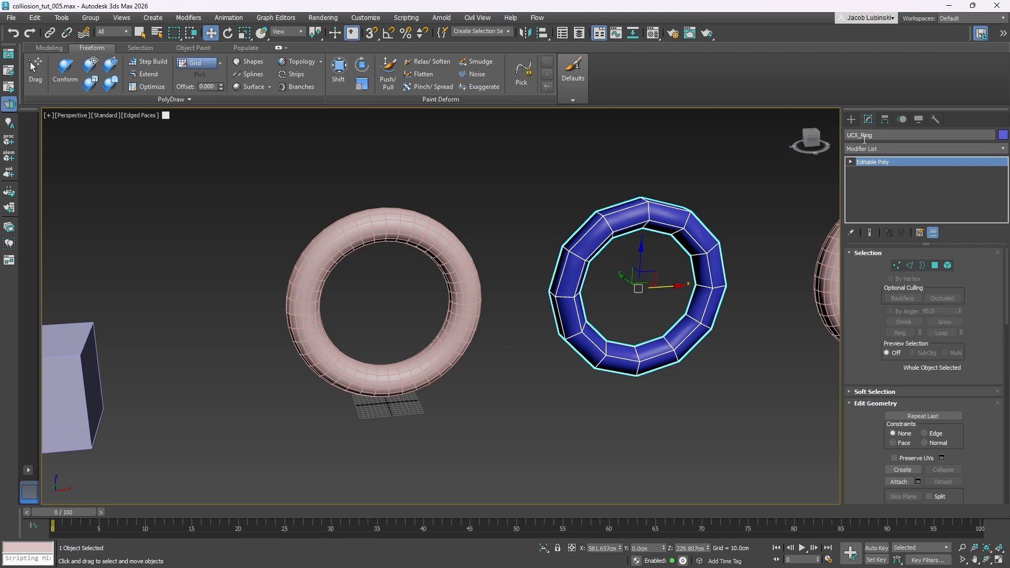
Compare the original ring with the UCX_Ring collision mesh and align them by setting UCX_Ring's X position to 0
left_click(464, 214)
left_click(459, 243)
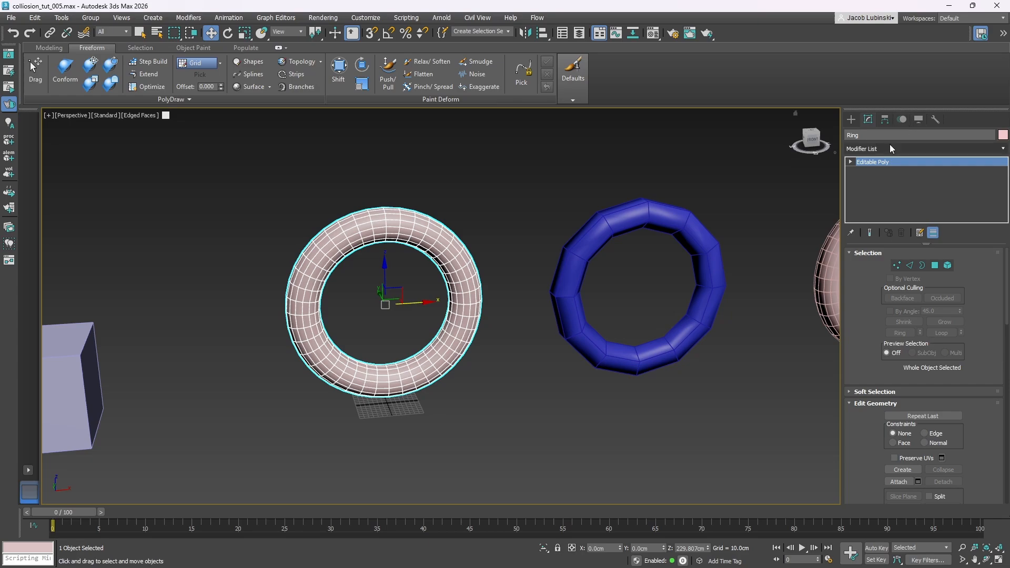
left_click(636, 216)
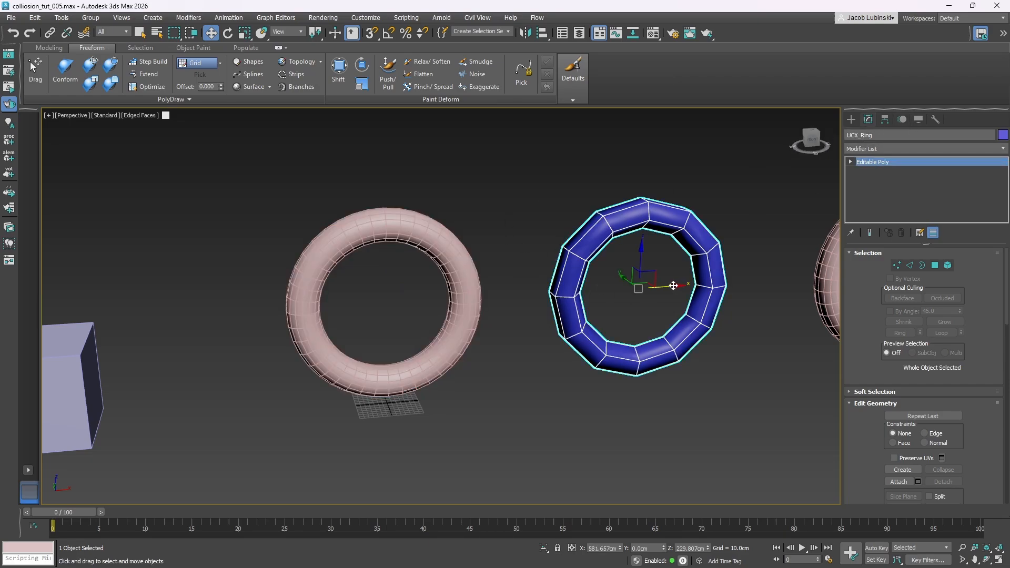
left_click_drag(677, 285, 638, 287)
left_click(609, 547)
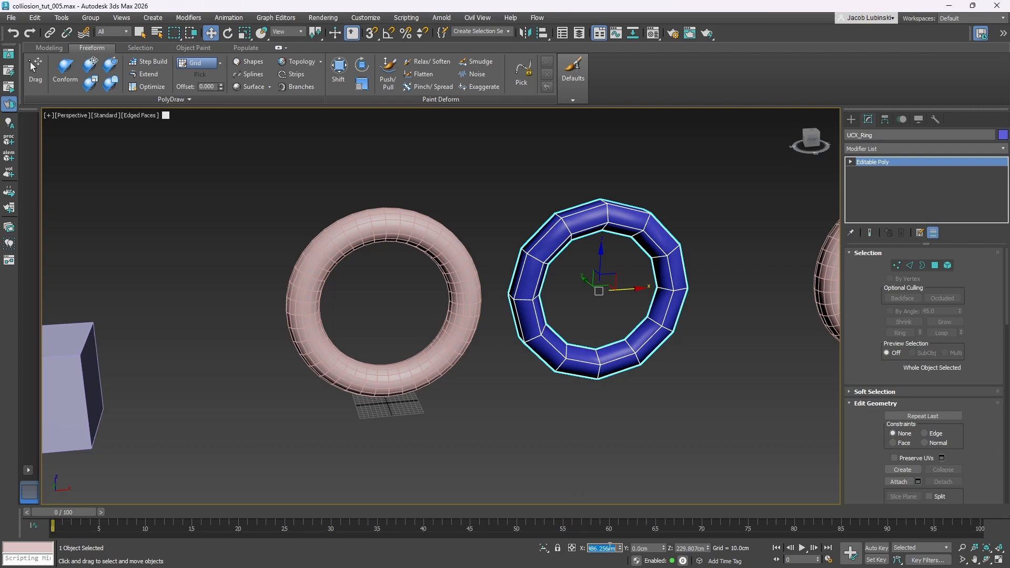
type("0")
key("Return")
Select both the ring and its UCX_Ring collision mesh and export the selection as FBX, overwriting sm_ring.fbx
left_click(601, 335)
left_click_drag(478, 238, 418, 300)
left_click(11, 17)
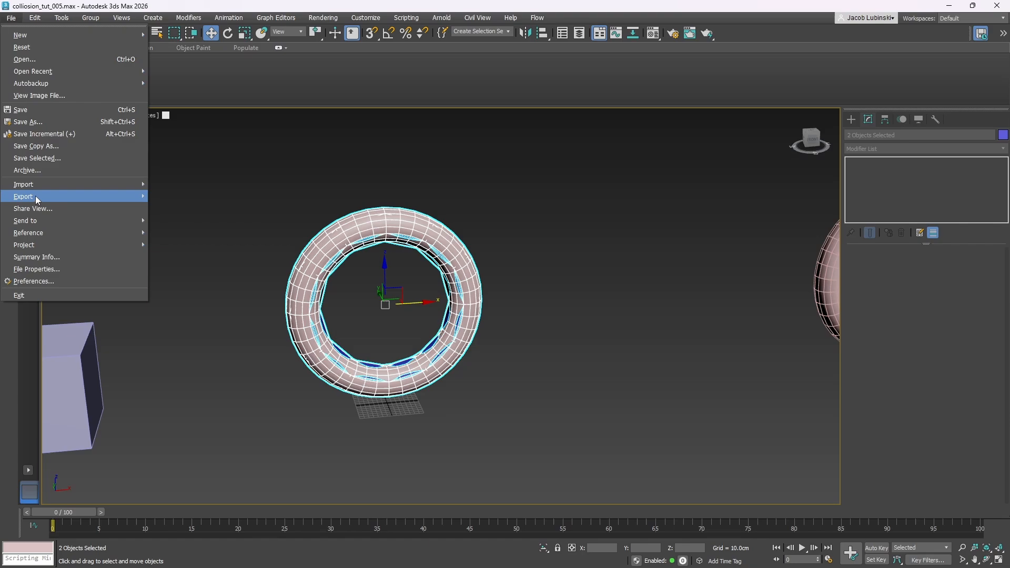
mouse_move(38, 199)
left_click(166, 210)
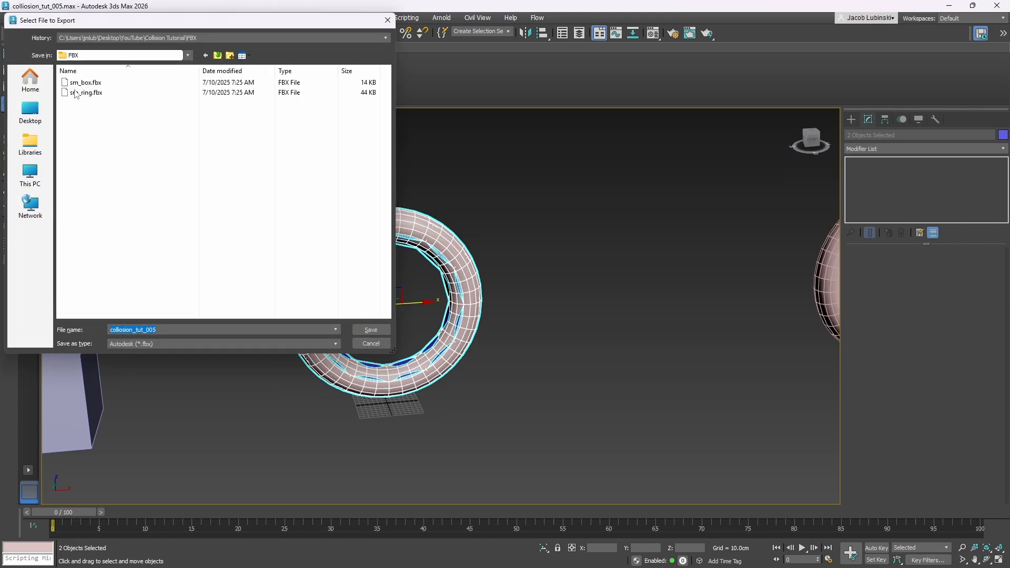
double_click(84, 92)
left_click(560, 298)
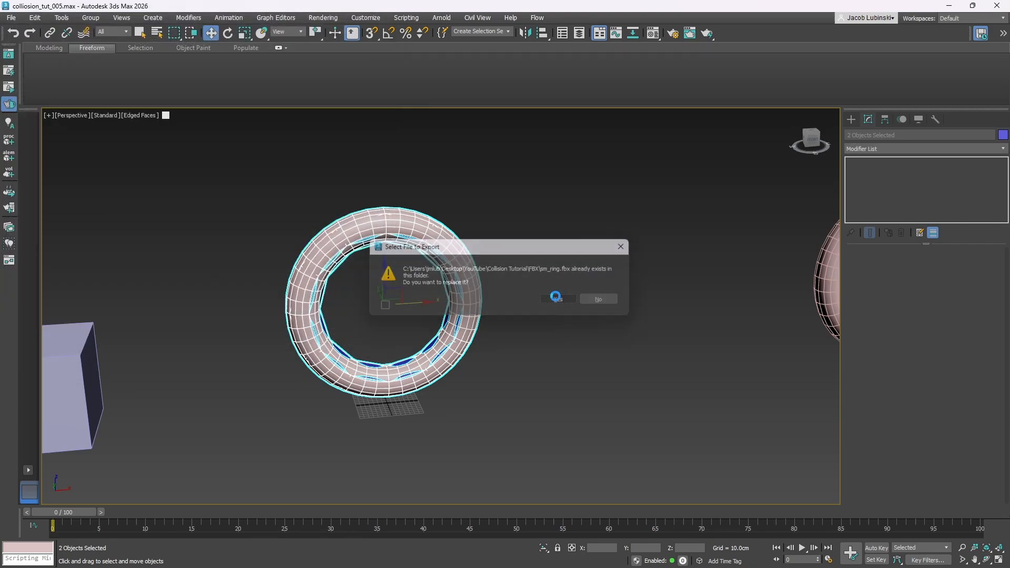
left_click(589, 428)
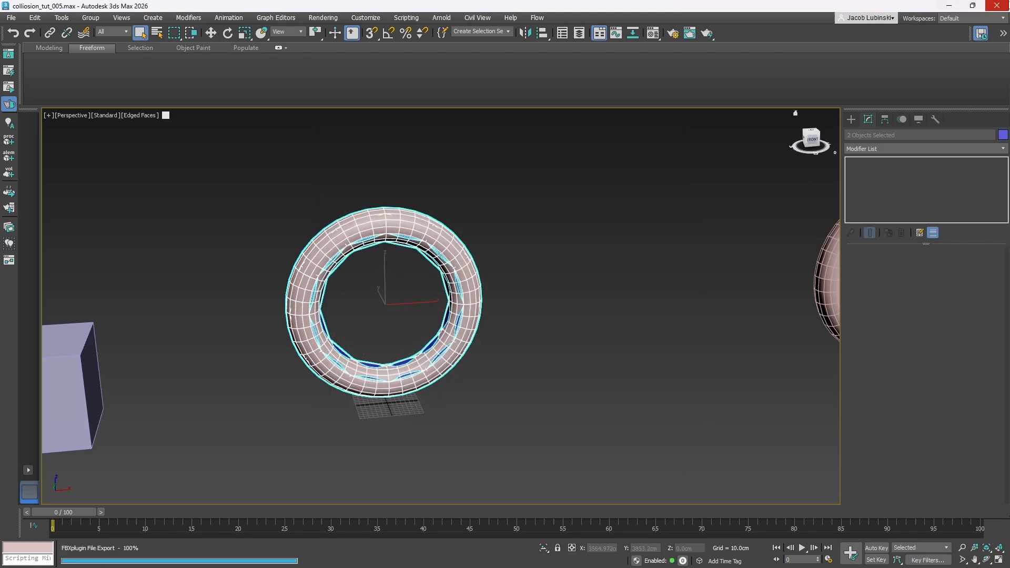
key("q")
Switch to Unreal Editor and delete all four rings from the level and the sm_ring asset from the Meshes folder
left_click(949, 7)
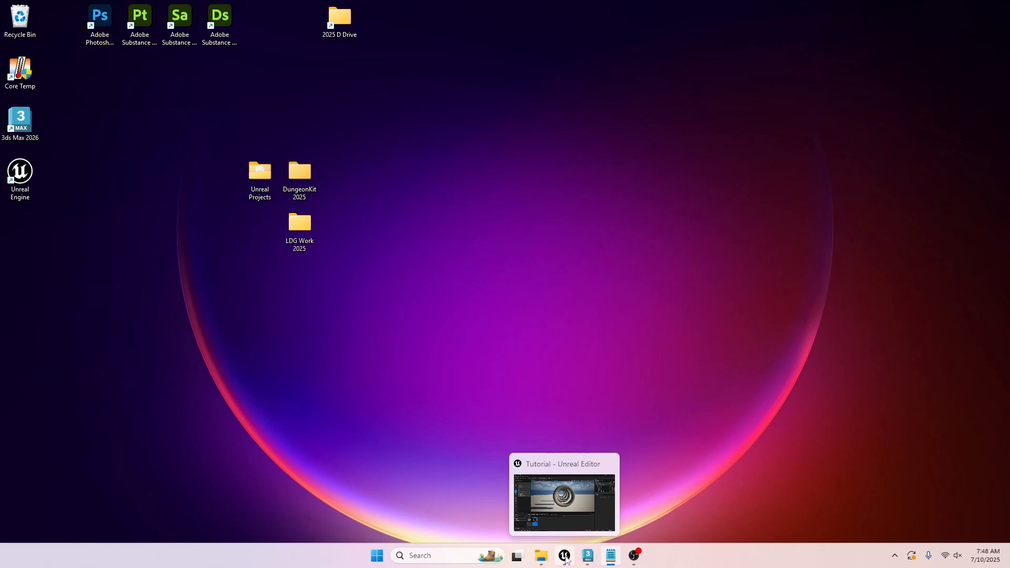
left_click(565, 555)
left_click(436, 160)
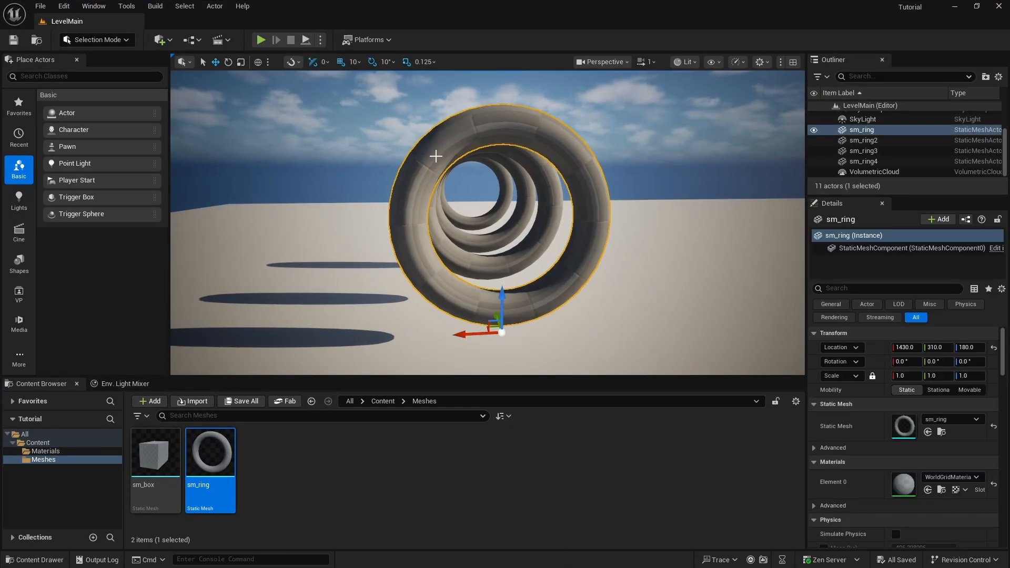
key("Delete")
left_click(450, 157)
key("Delete")
left_click(455, 153)
key("Delete")
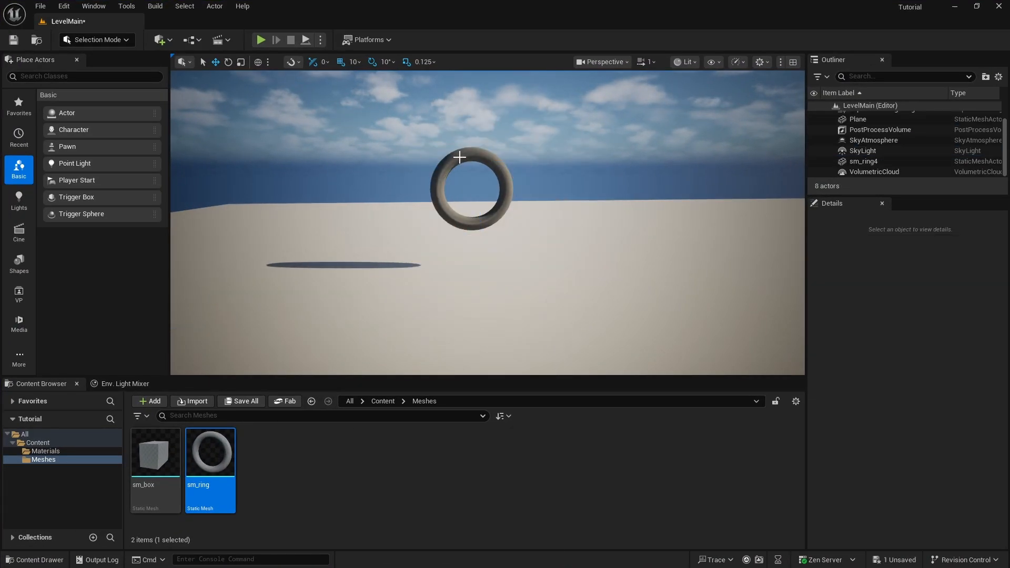
left_click(460, 155)
key("Delete")
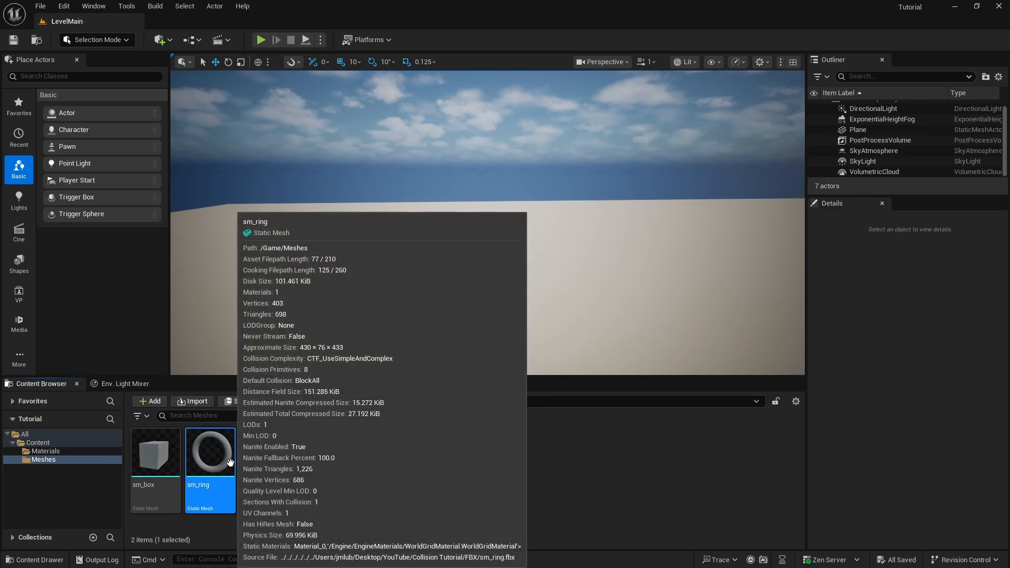
key("Delete")
left_click(418, 455)
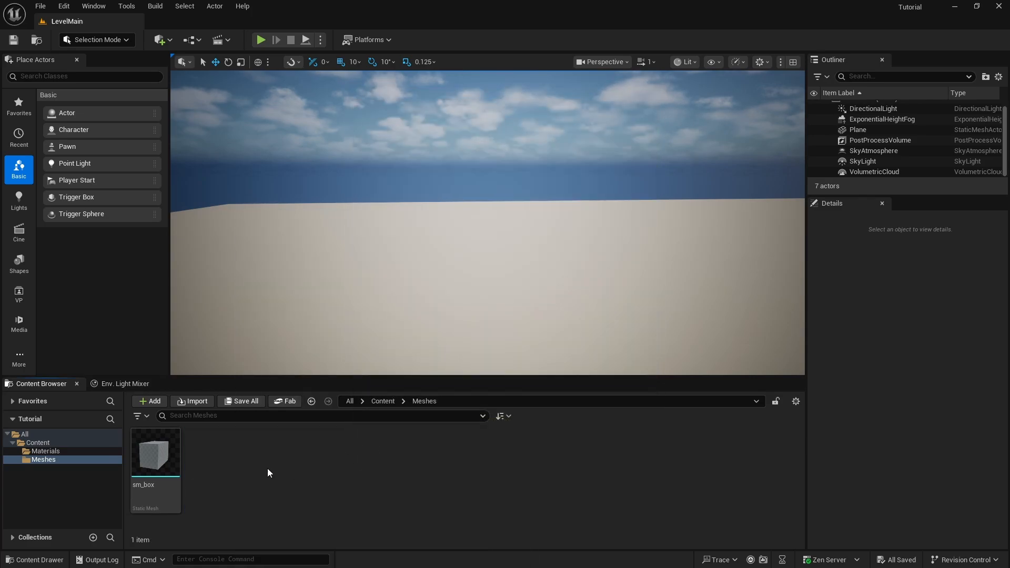
Import sm_ring.fbx into the Meshes folder with One Convex Hull Per UCX disabled and collision import left enabled
right_click(244, 461)
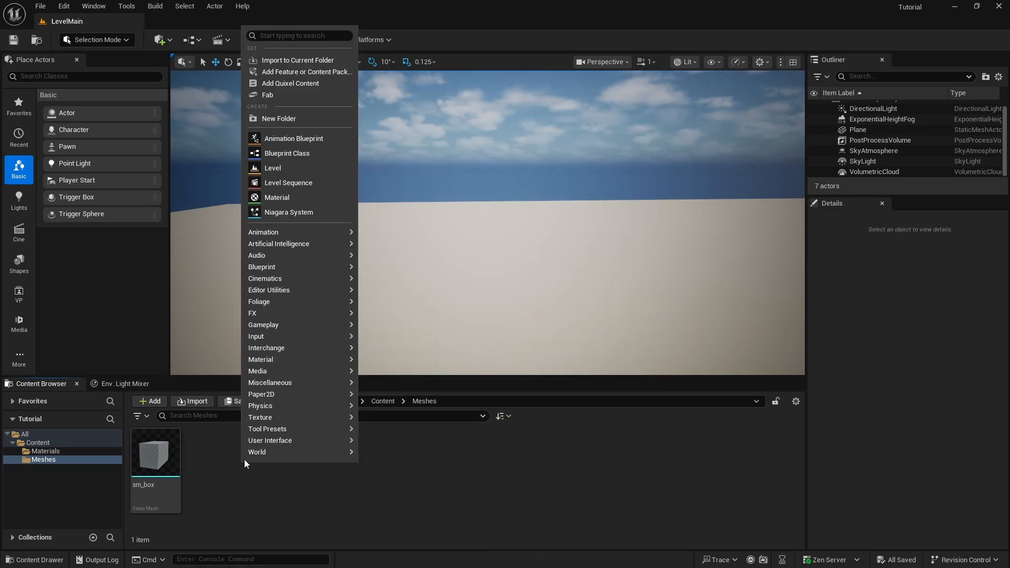
left_click(295, 59)
double_click(124, 100)
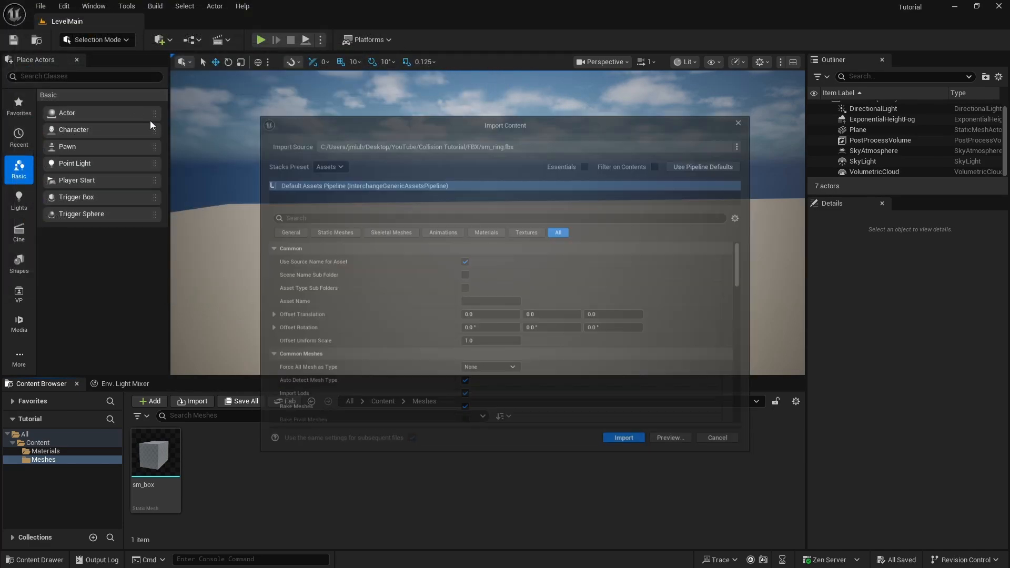
scroll(535, 329, "down", 2)
scroll(535, 328, "down", 5)
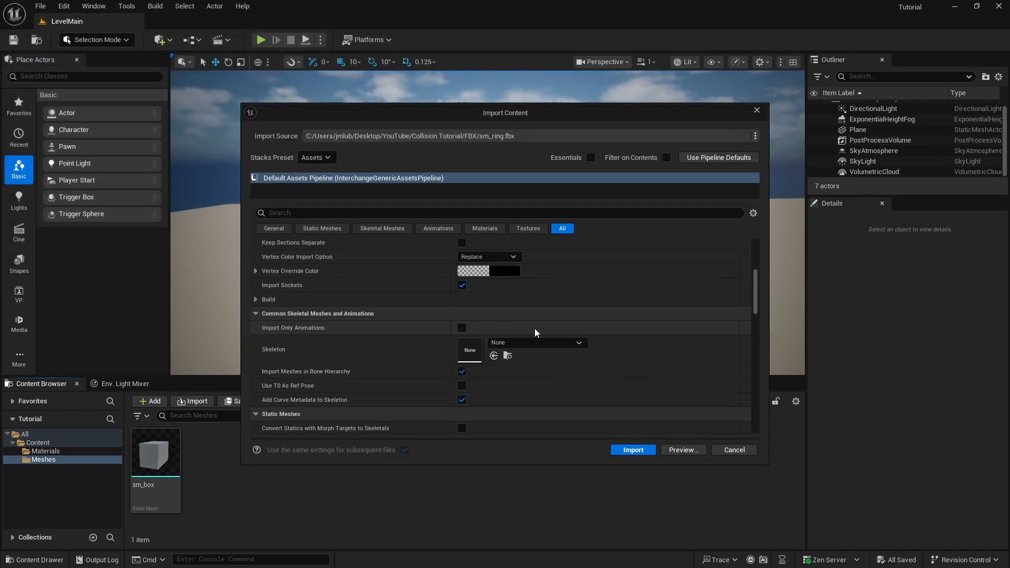
scroll(534, 328, "down", 2)
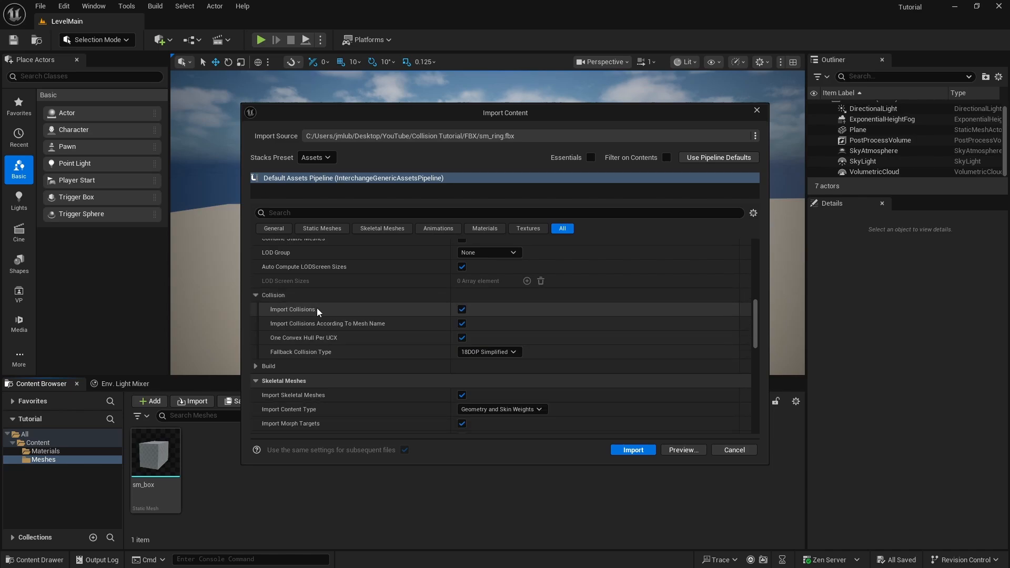
mouse_move(287, 324)
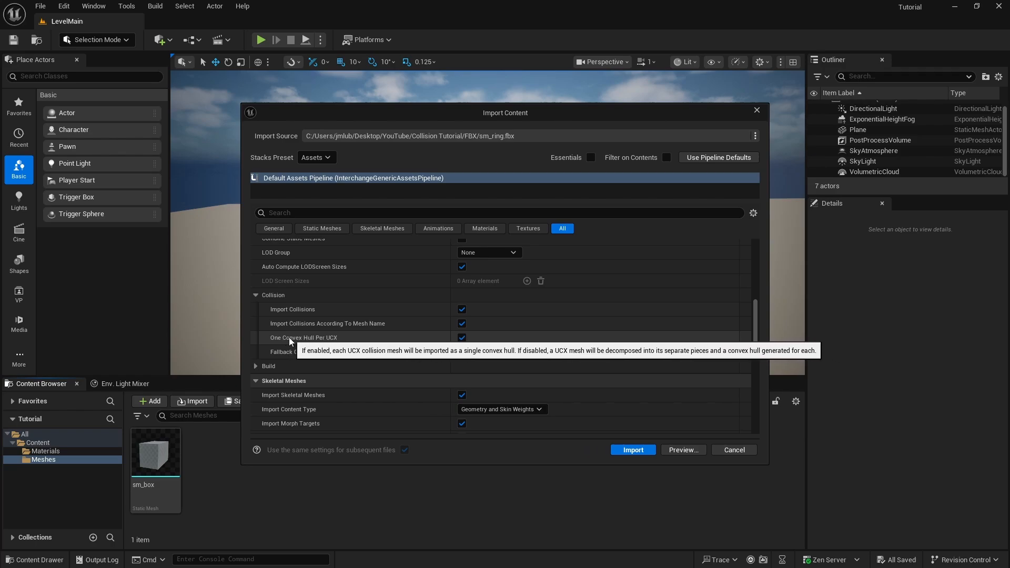
left_click(463, 339)
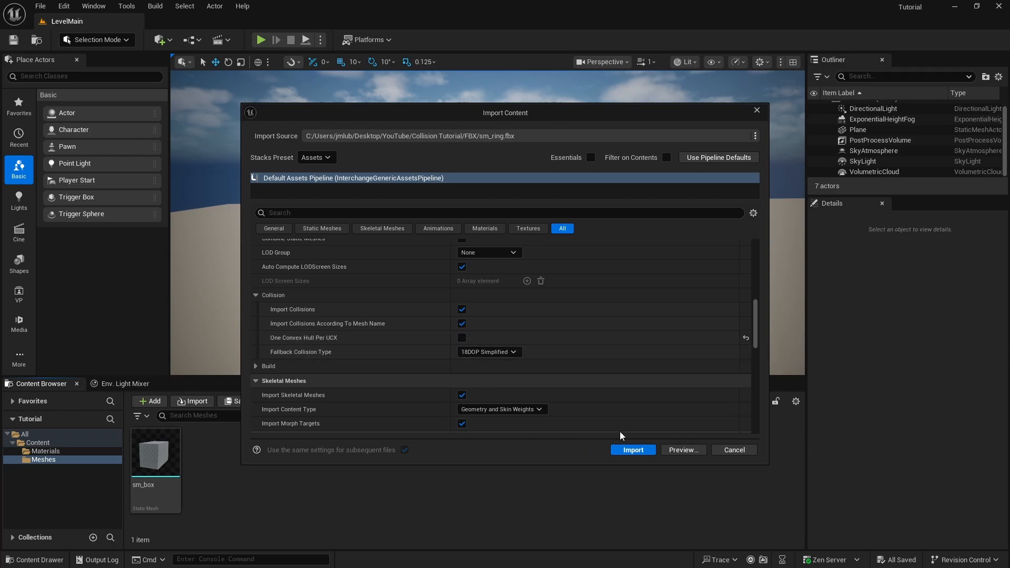
left_click(633, 450)
Place sm_ring in the level, raised to 190 on Z, and duplicate it twice in a row along the Y axis
left_click_drag(211, 454, 462, 270)
left_click_drag(462, 232, 461, 195)
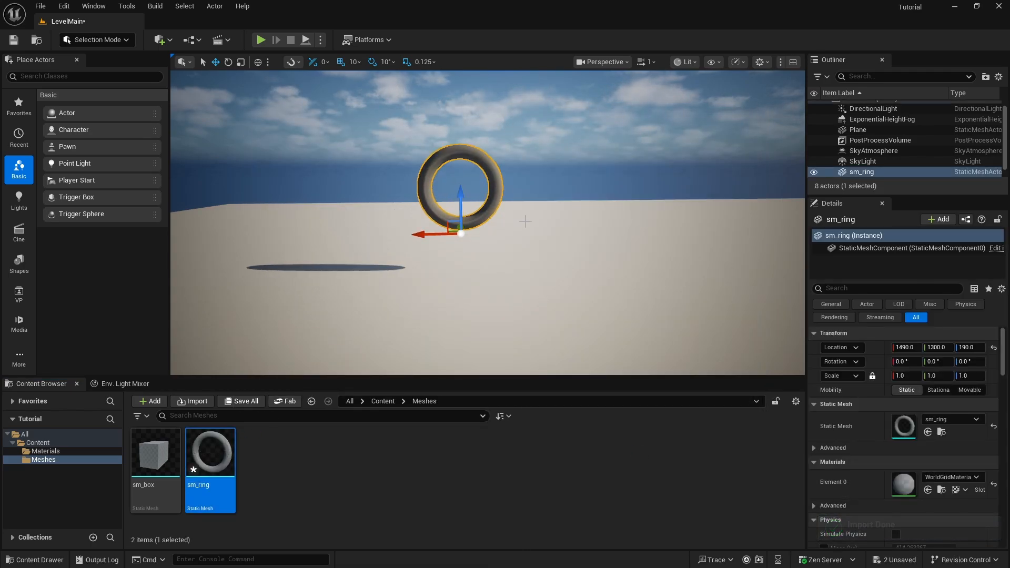
key("w")
key("d")
right_click_drag(525, 222, 442, 209)
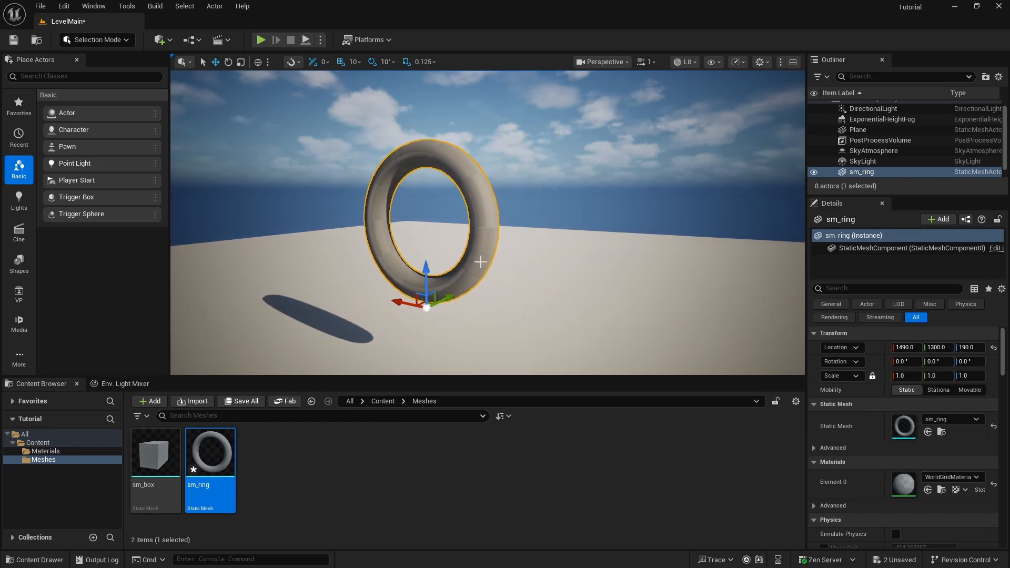
key("ctrl+v")
left_click_drag(453, 297, 512, 277)
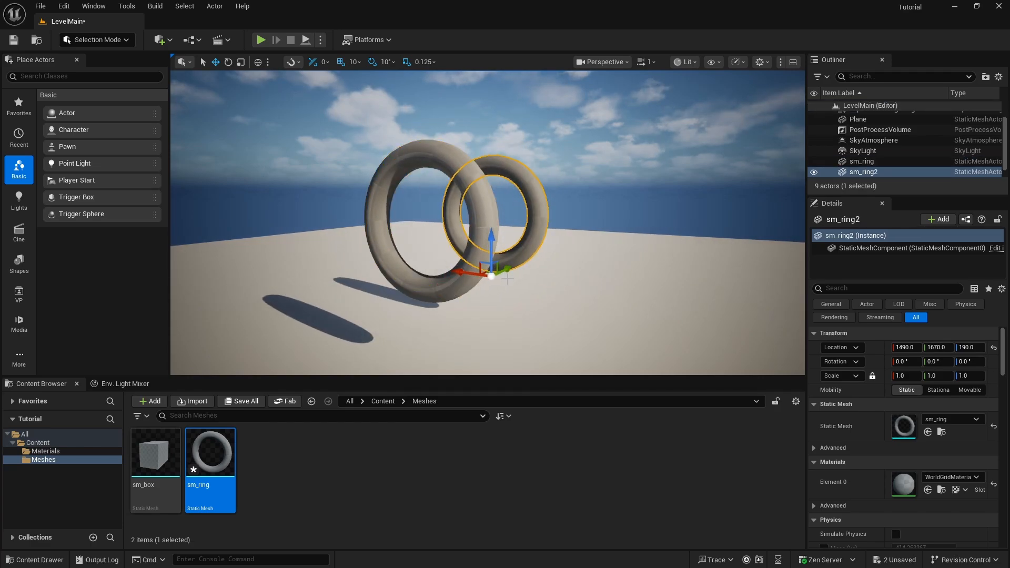
key("ctrl+v")
left_click_drag(450, 298, 540, 277)
right_click_drag(540, 277, 548, 260)
left_click(654, 149)
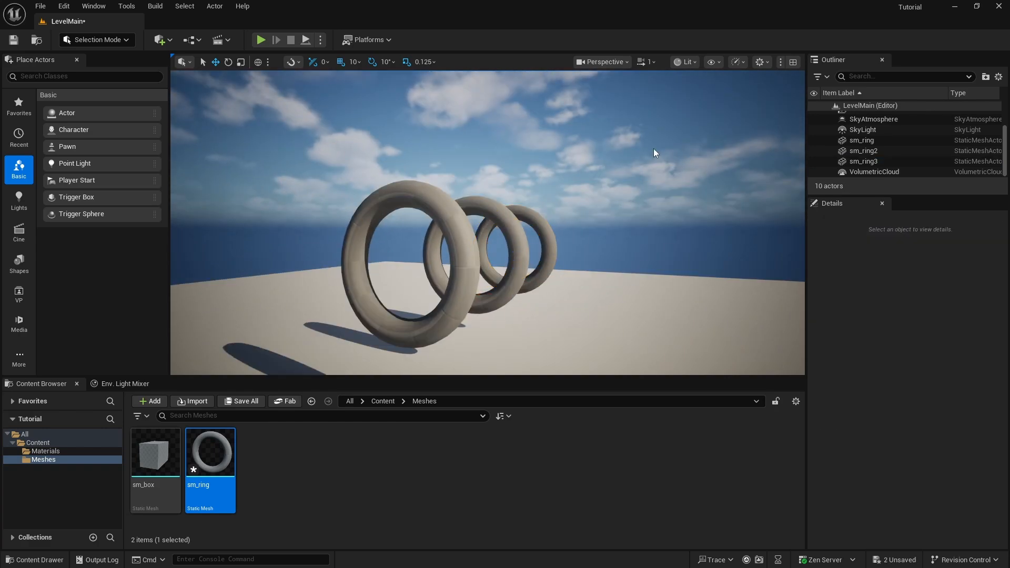
Switch the level view to Player Collision and inspect the imported custom collision on the rings from several angles
left_click(712, 62)
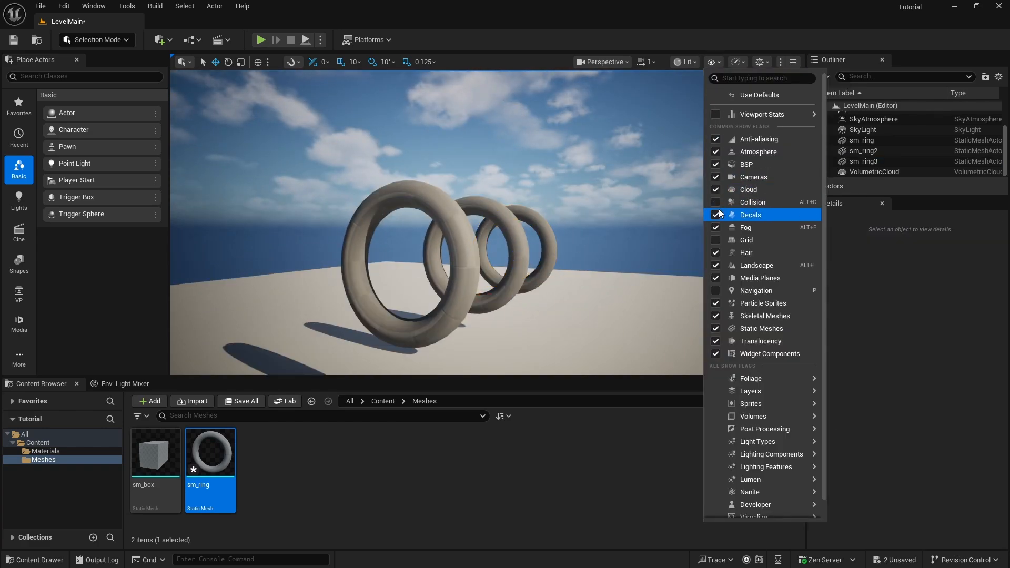
left_click(692, 64)
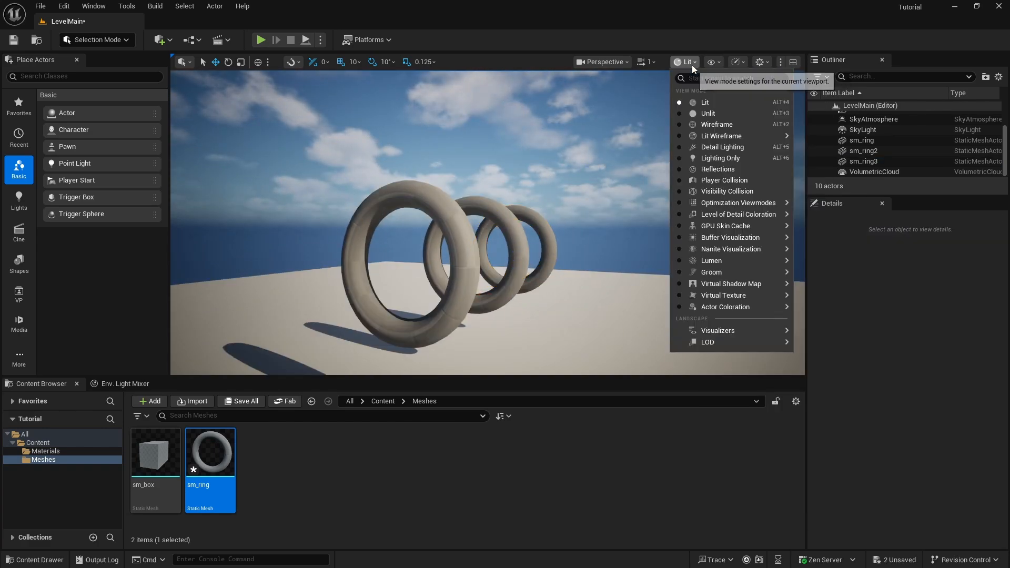
left_click(730, 185)
right_click_drag(523, 157, 518, 198)
key("w")
key("s")
key("a")
key("w")
right_click_drag(581, 159, 580, 159)
key("d")
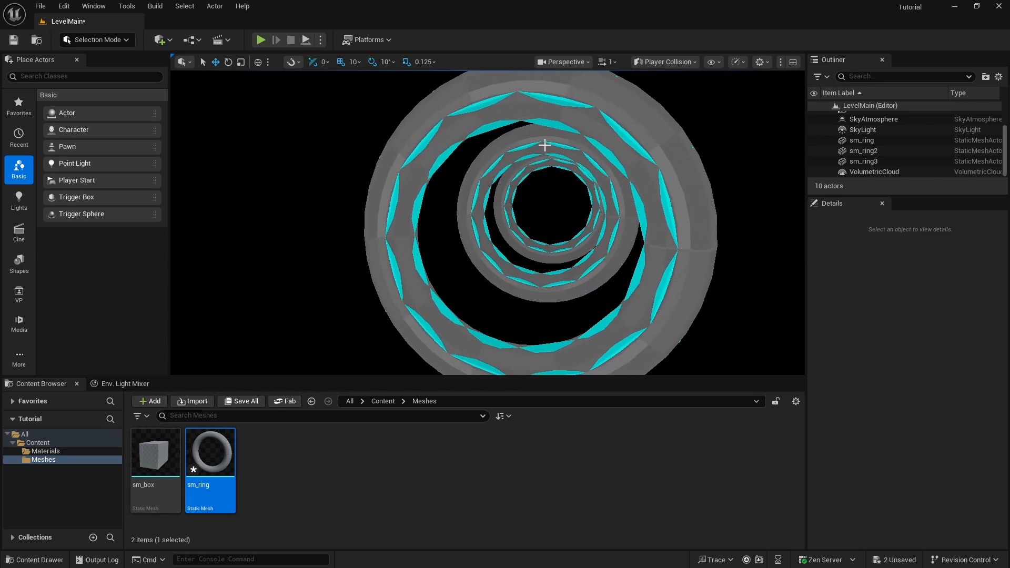
Open the sm_ring asset in the Static Mesh Editor and show its simple collision
double_click(219, 443)
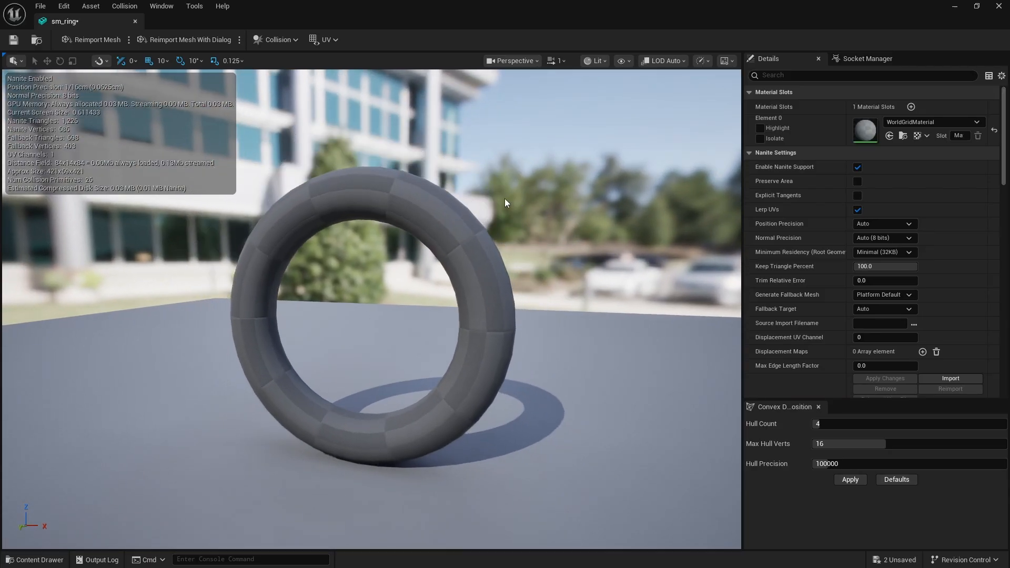
left_click(624, 61)
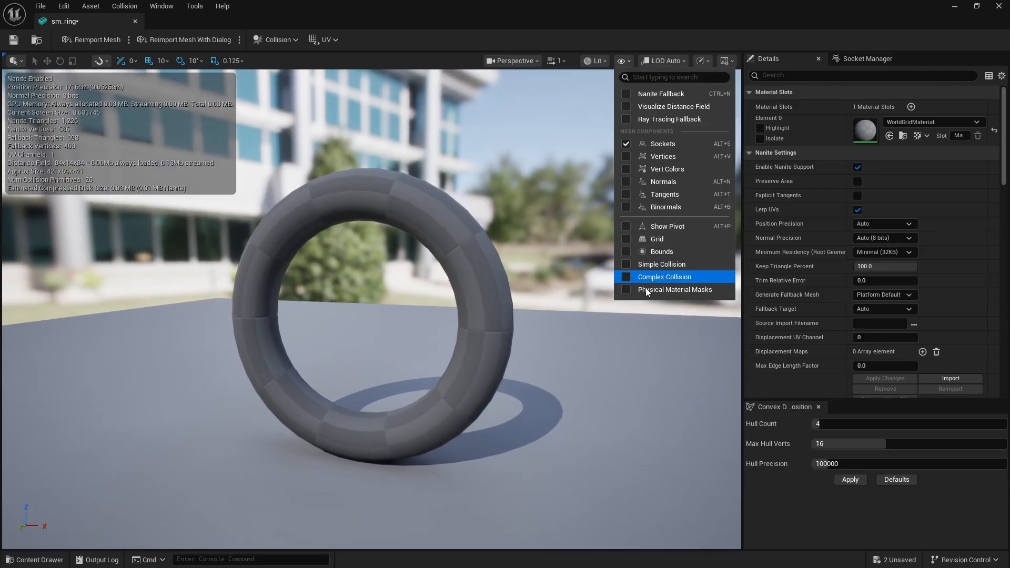
left_click(661, 264)
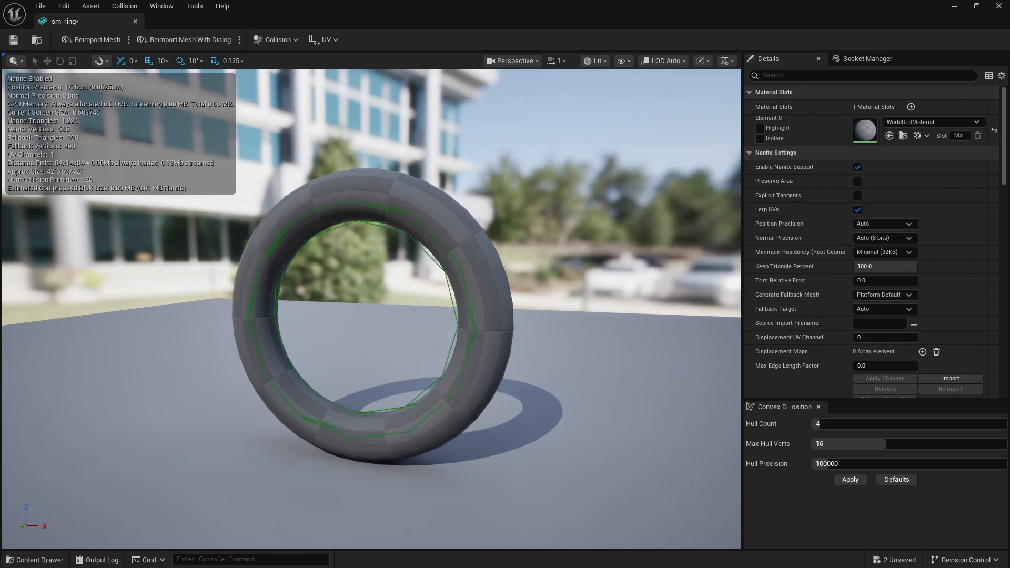
Try pulling five individual collision hulls out of the ring along the X axis, three to one side and two to the other
left_click(433, 240)
left_click_drag(394, 475, 509, 496)
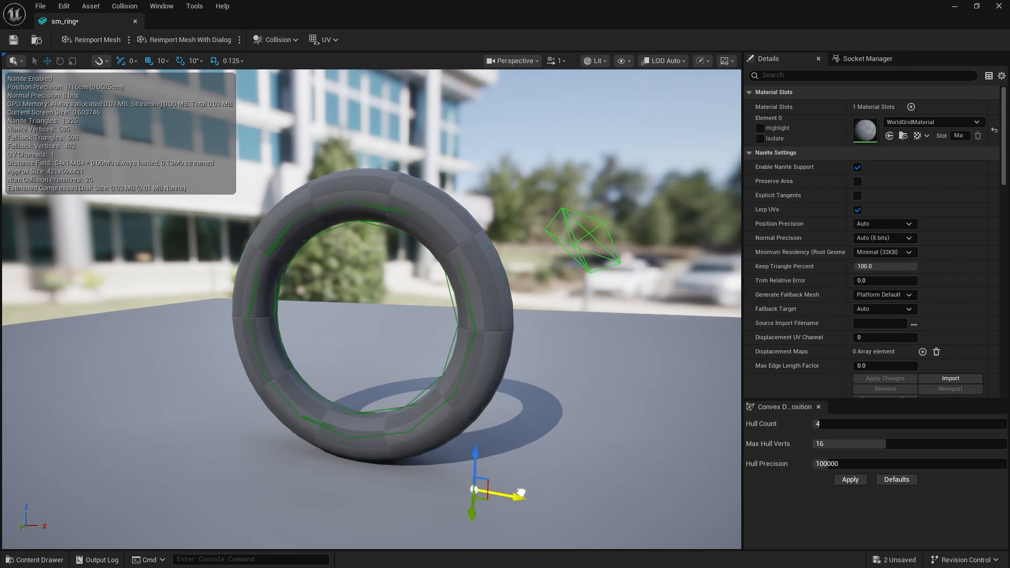
left_click(467, 286)
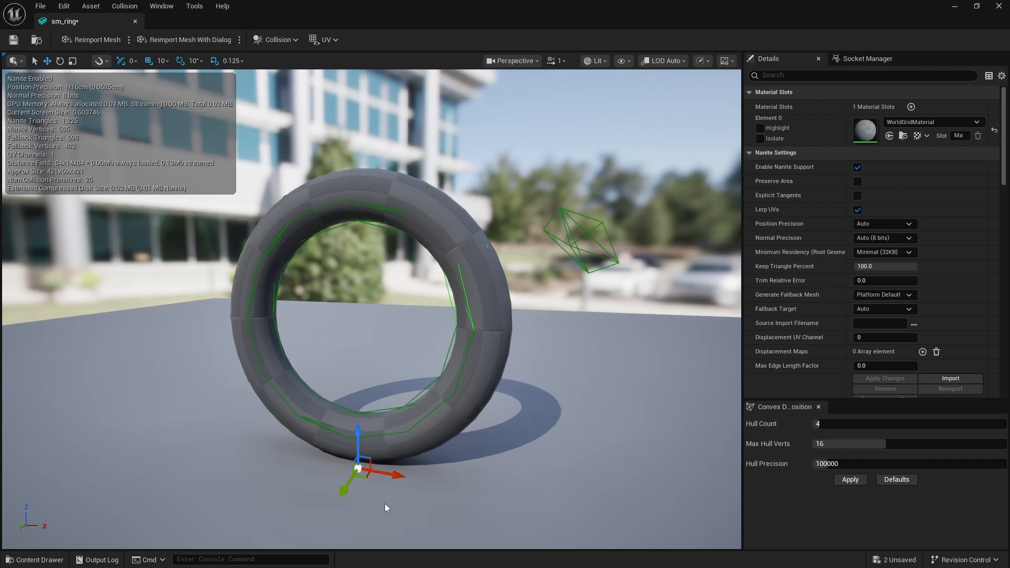
left_click_drag(393, 474, 556, 487)
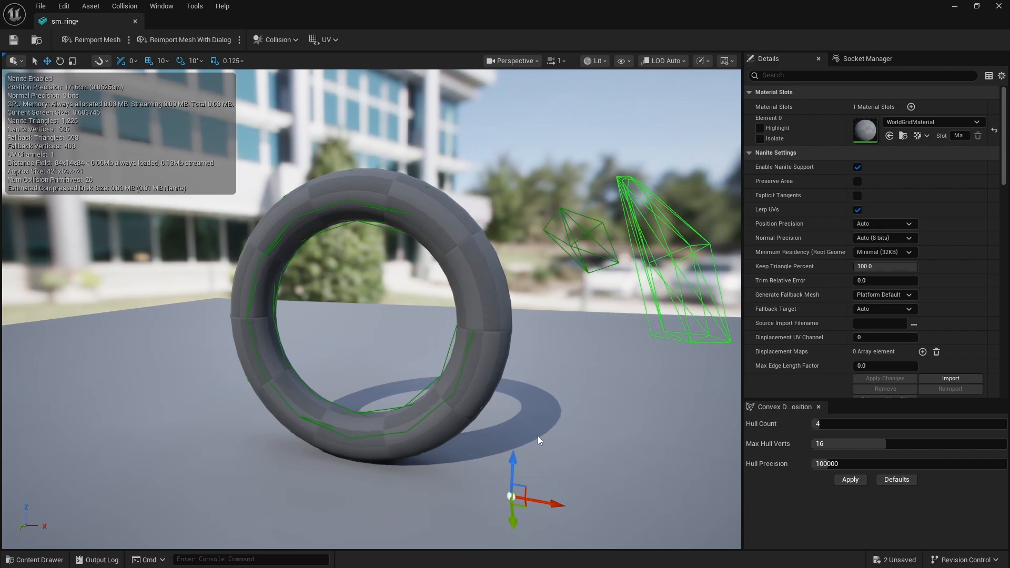
left_click(377, 211)
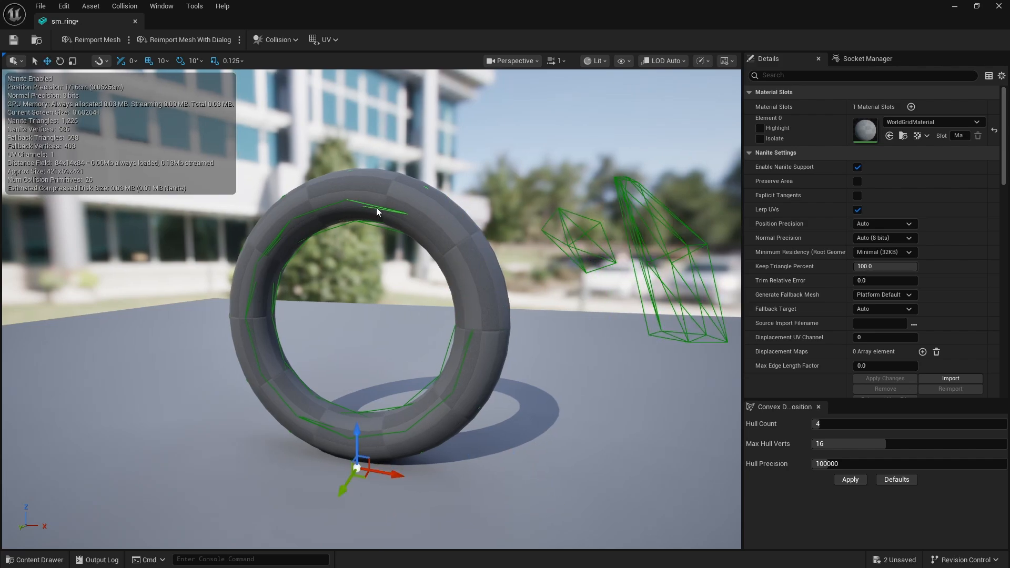
left_click_drag(383, 465, 537, 491)
left_click(316, 210)
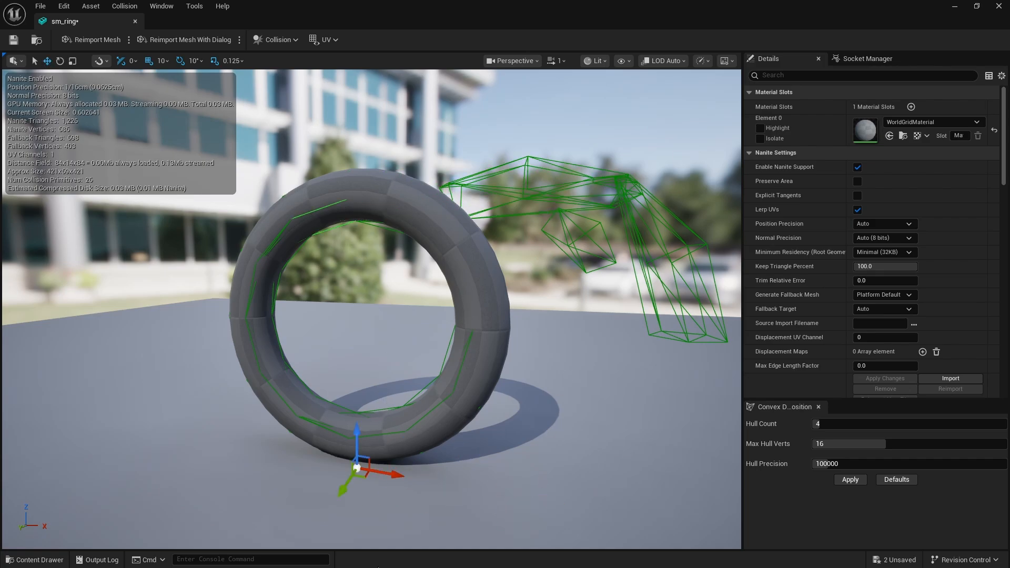
left_click_drag(388, 473, 272, 453)
left_click(253, 273)
left_click_drag(388, 473, 268, 453)
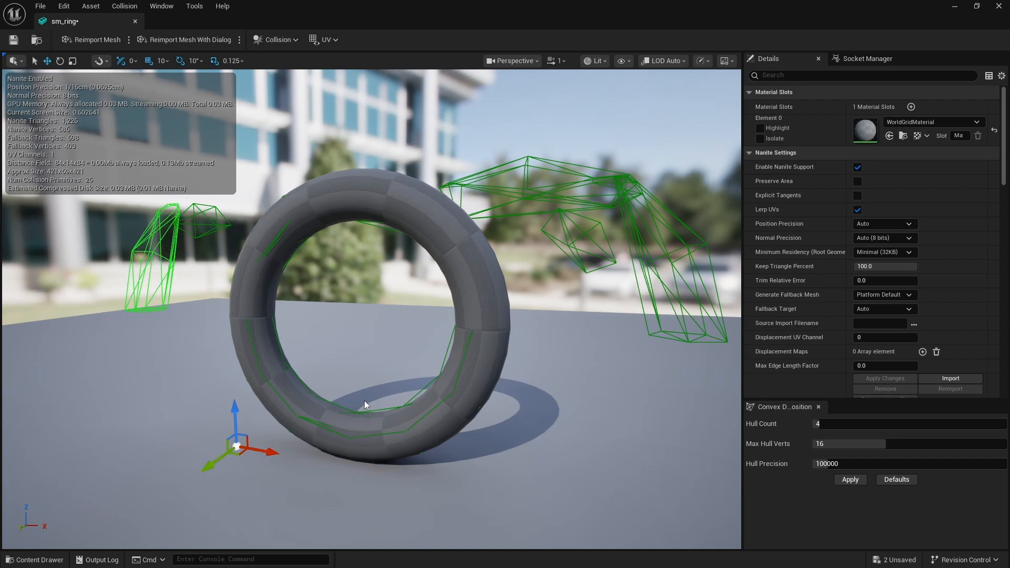
Undo the moves of the individual collision hulls so they are back around the ring
key("ctrl+z")
key("ctrl+z")
key("ctrl+z")
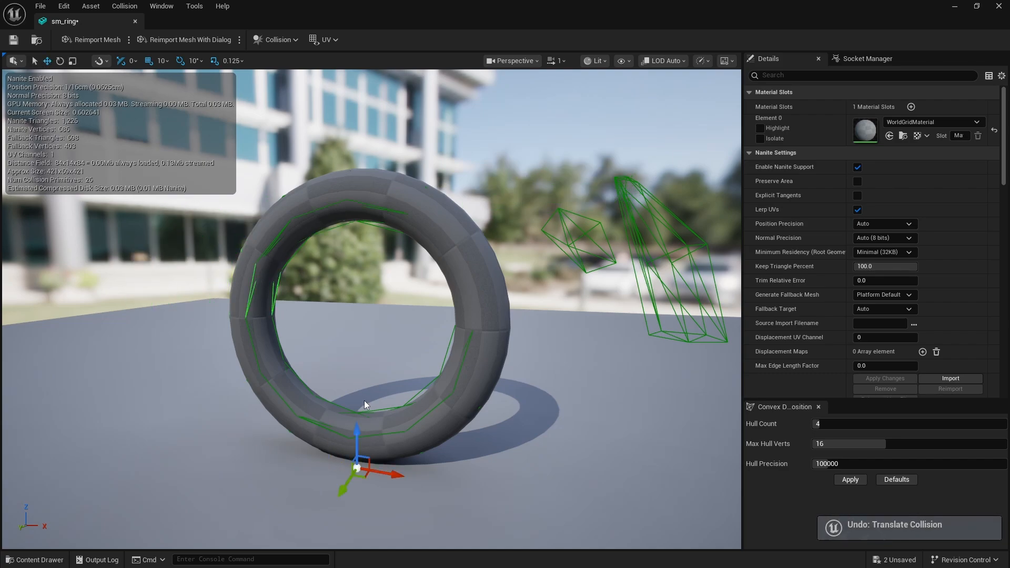
key("ctrl+z")
mouse_move(489, 144)
right_mouse_down()
mouse_move(521, 153)
mouse_move(508, 142)
right_mouse_up()
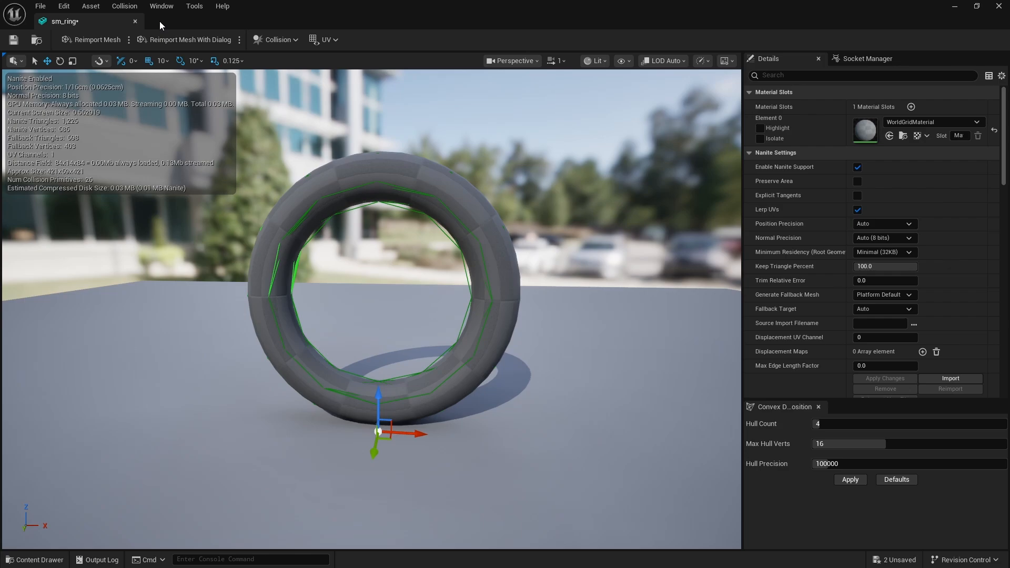
Remove all existing collision from the sm_ring mesh
left_click(123, 7)
left_click(386, 14)
left_click(125, 5)
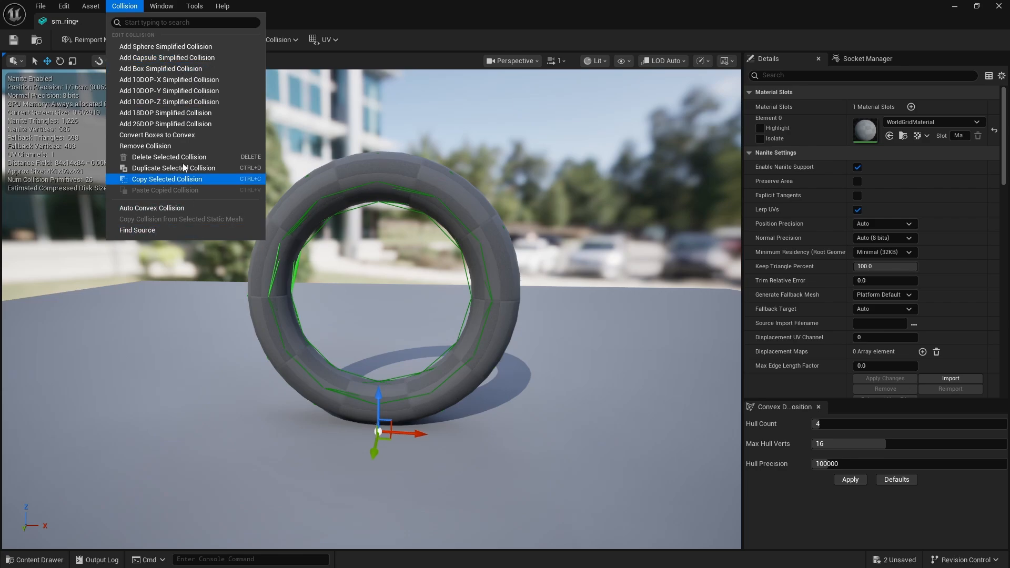
left_click(184, 147)
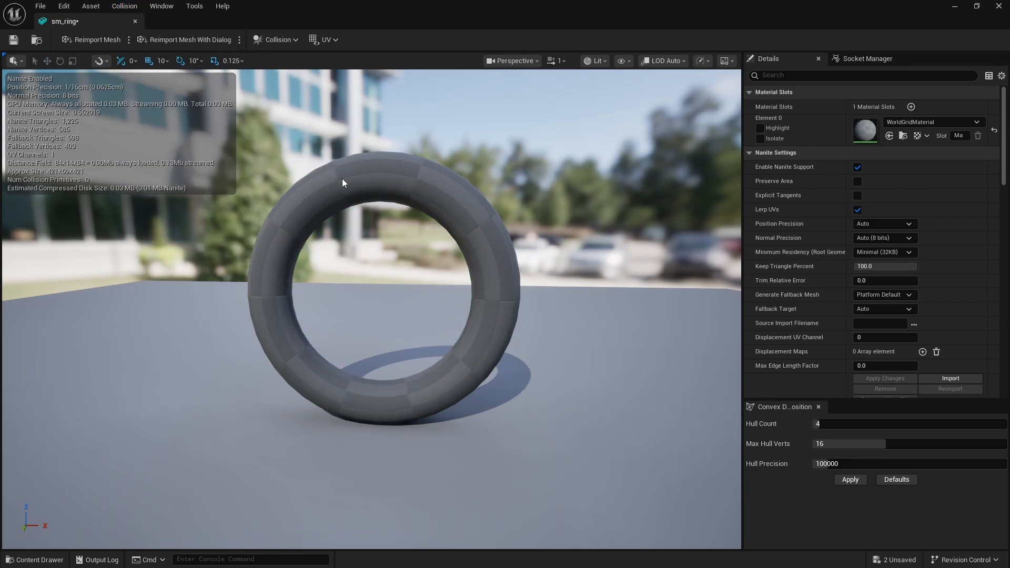
Add an 18DOP simplified collision to the ring and save the asset
left_click(131, 7)
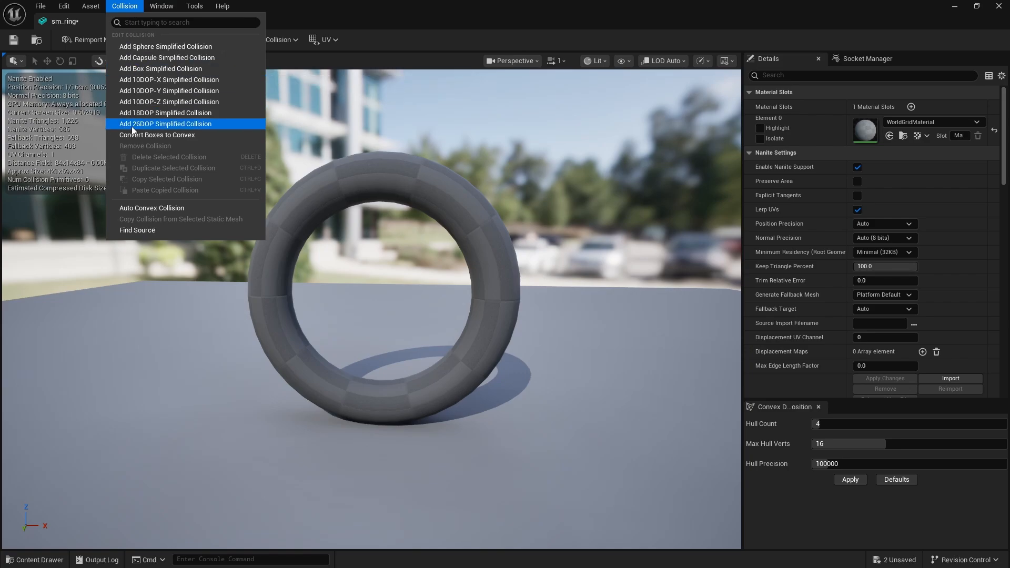
left_click(177, 114)
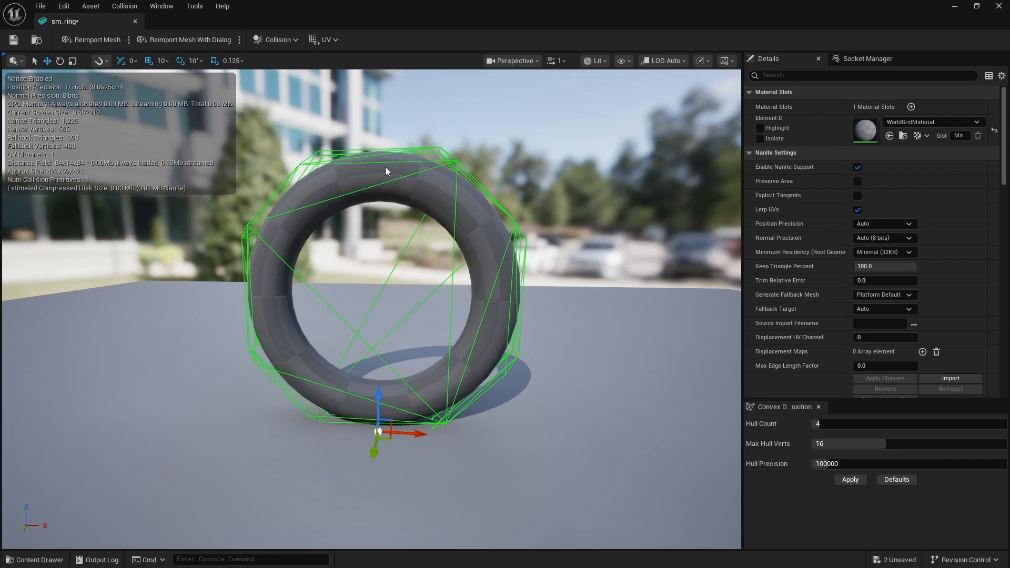
right_click_drag(391, 166, 369, 158)
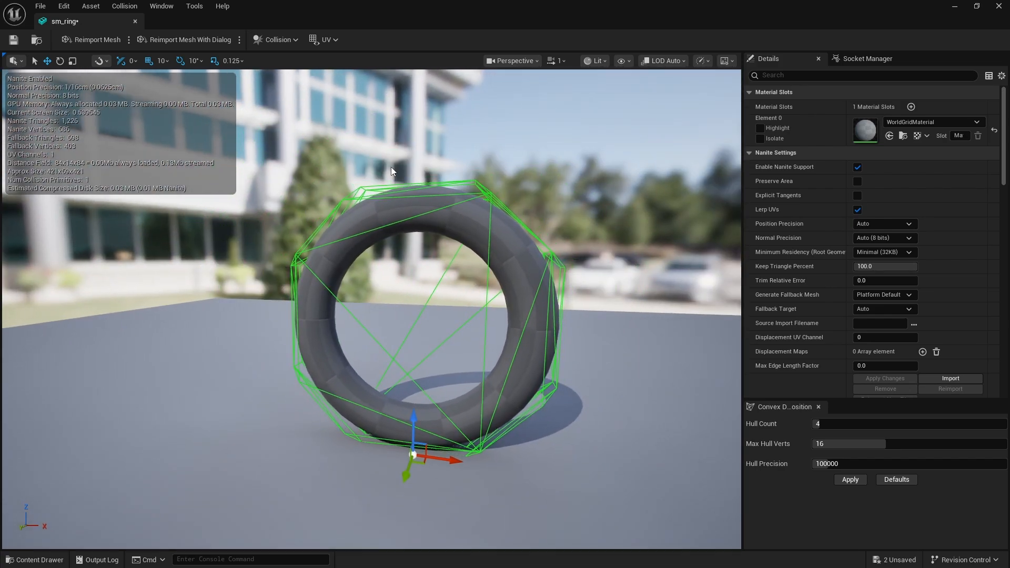
key("ctrl+s")
Copy the ring's selected 18DOP collision for use on another mesh
left_click(164, 7)
left_click(384, 2)
left_click(124, 6)
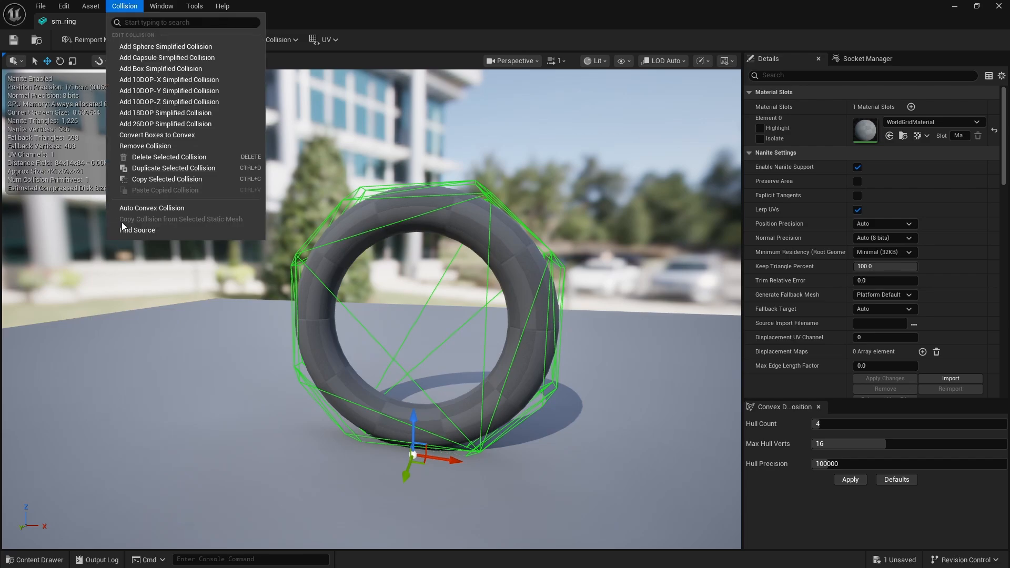
left_click(169, 180)
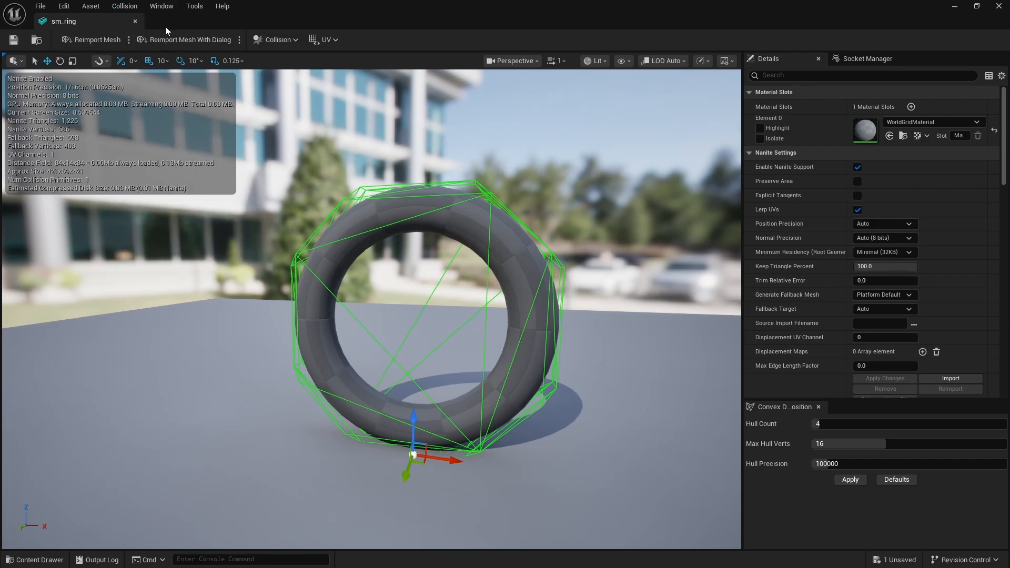
Close the sm_ring asset and switch the level view back to Lit
left_click(135, 22)
left_click(332, 471)
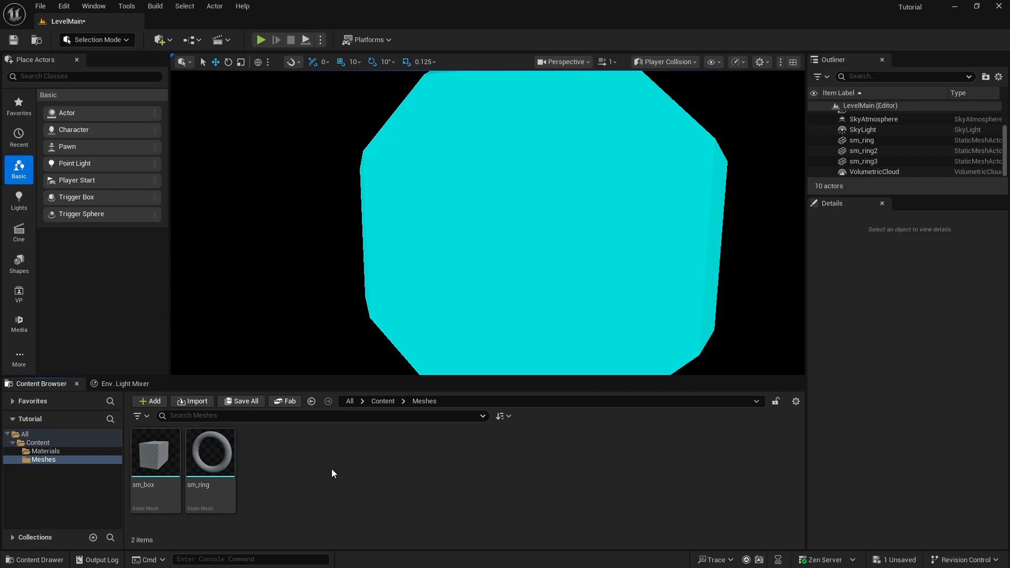
left_click(688, 62)
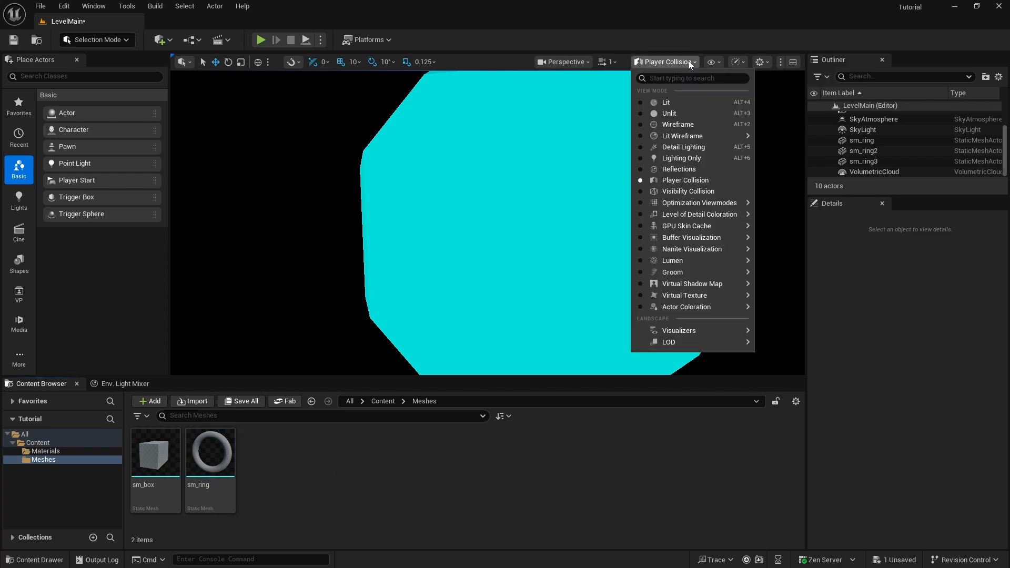
left_click(665, 101)
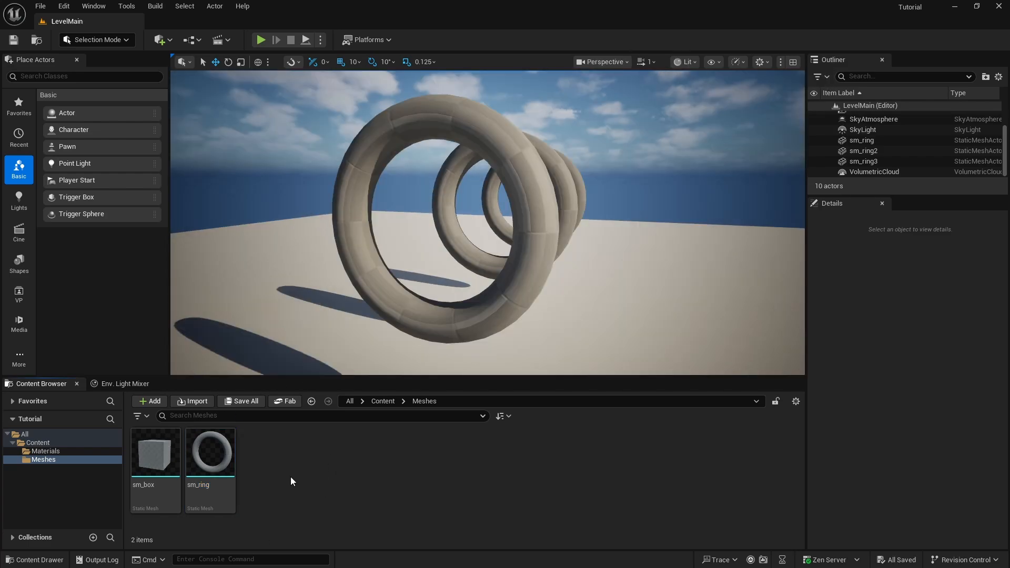
Open the sm_box asset in the Static Mesh Editor and show its simple collision
mouse_move(155, 453)
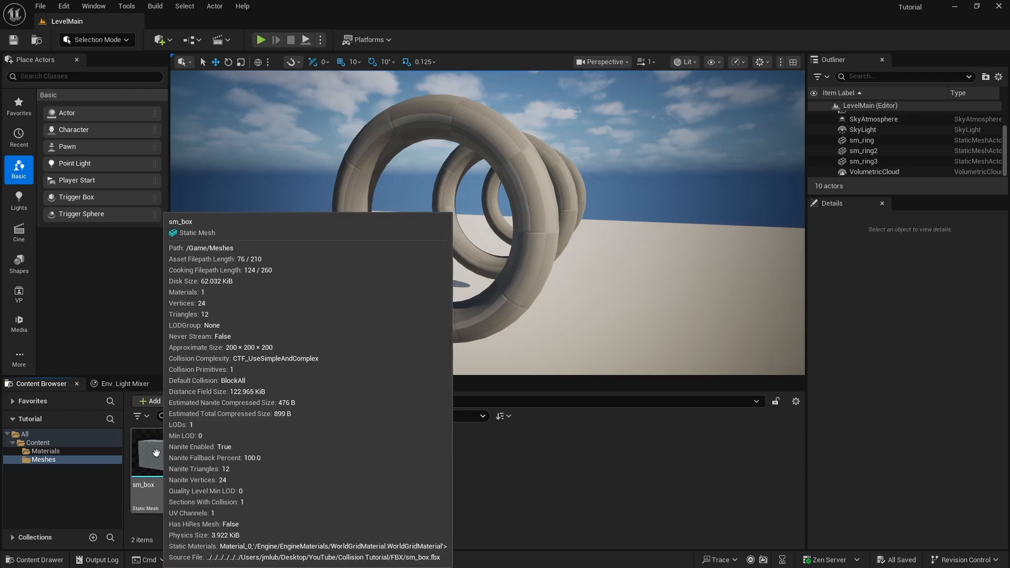
double_click(156, 452)
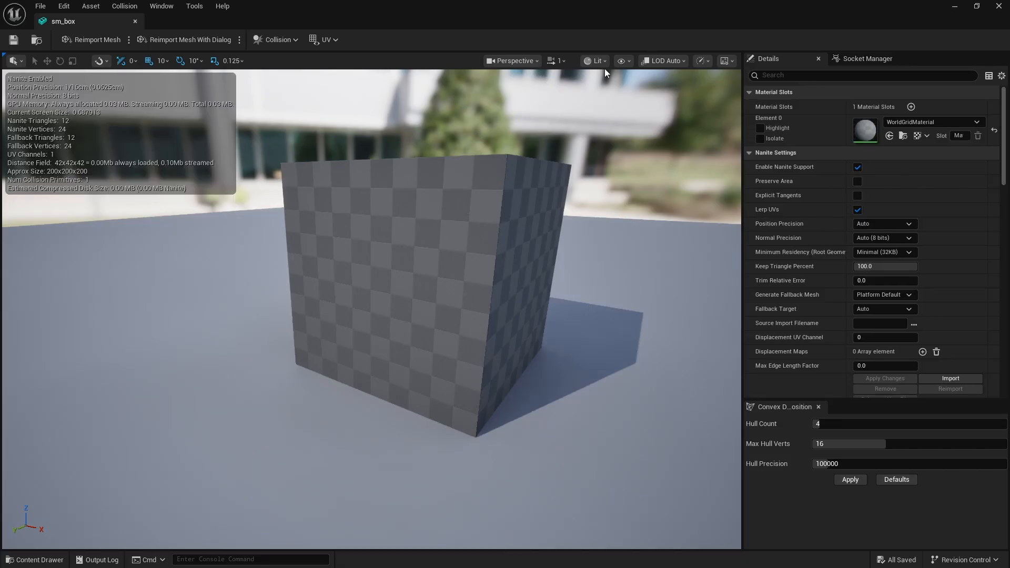
left_click(622, 61)
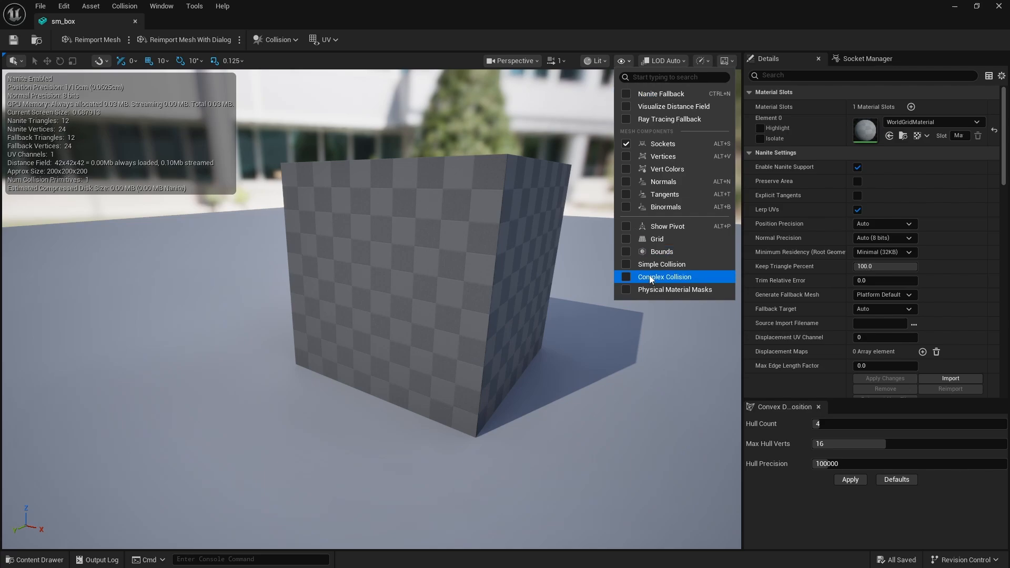
left_click(658, 264)
mouse_move(409, 353)
right_mouse_down()
mouse_move(442, 294)
mouse_move(410, 353)
right_mouse_up()
mouse_move(336, 330)
right_mouse_down()
mouse_move(369, 315)
mouse_move(335, 330)
right_mouse_up()
scroll(335, 330, "down", 3)
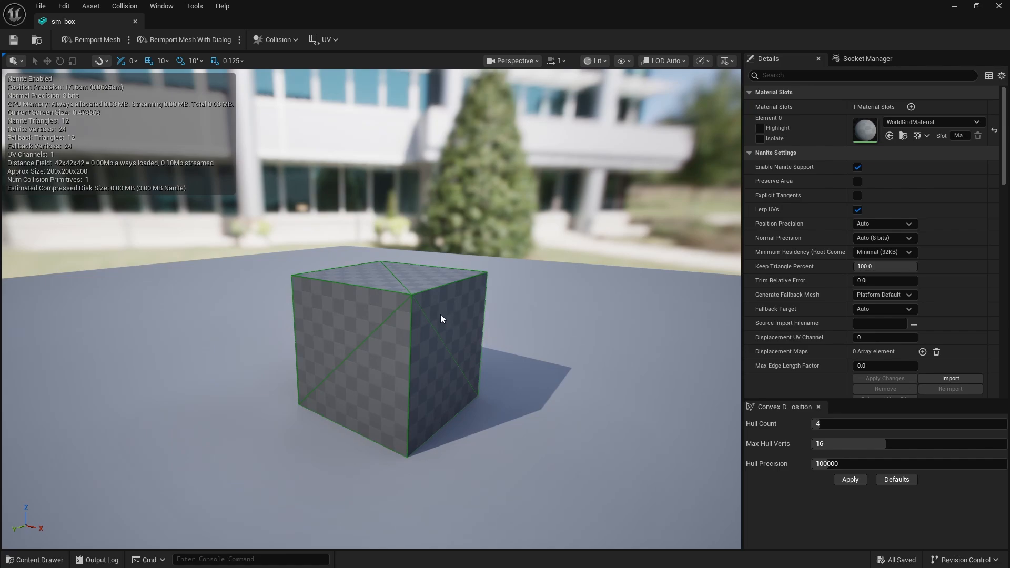
Paste the copied ring collision onto the box, select the pasted hull and inspect how it sits around the mesh
key("ctrl+v")
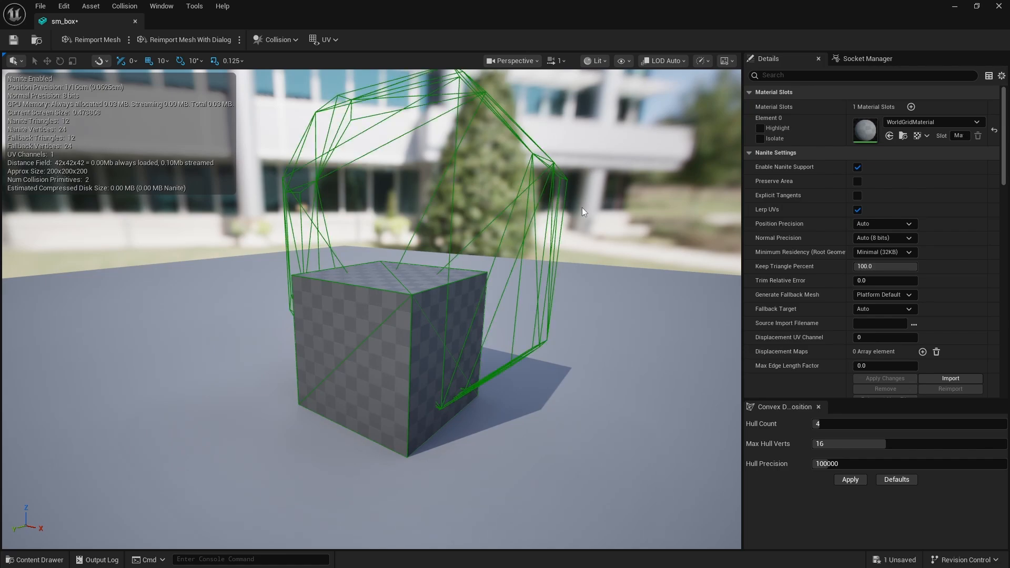
left_click(556, 192)
mouse_move(365, 416)
left_mouse_down()
mouse_move(310, 442)
mouse_move(362, 419)
left_mouse_up()
right_click_drag(489, 325, 578, 325)
key("a")
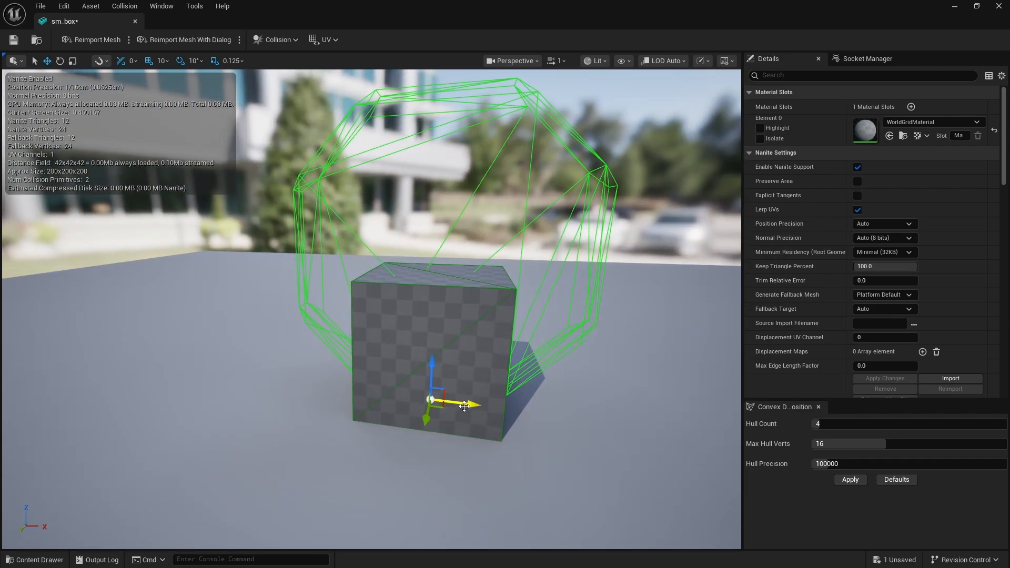
mouse_move(463, 404)
left_mouse_down()
mouse_move(415, 405)
mouse_move(459, 407)
left_mouse_up()
right_click_drag(461, 410, 405, 410)
key("d")
key("s")
right_click_drag(506, 316, 459, 316)
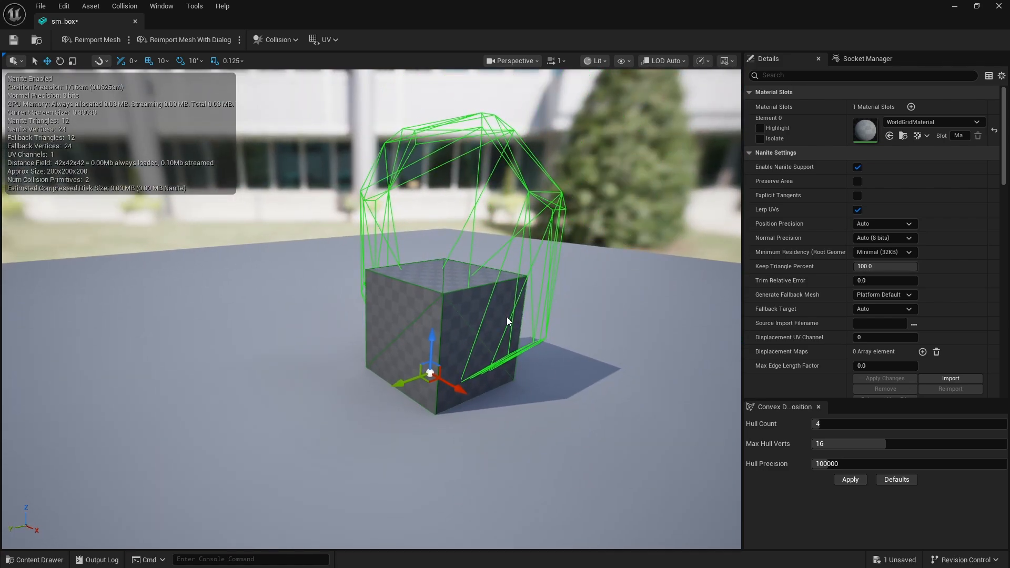